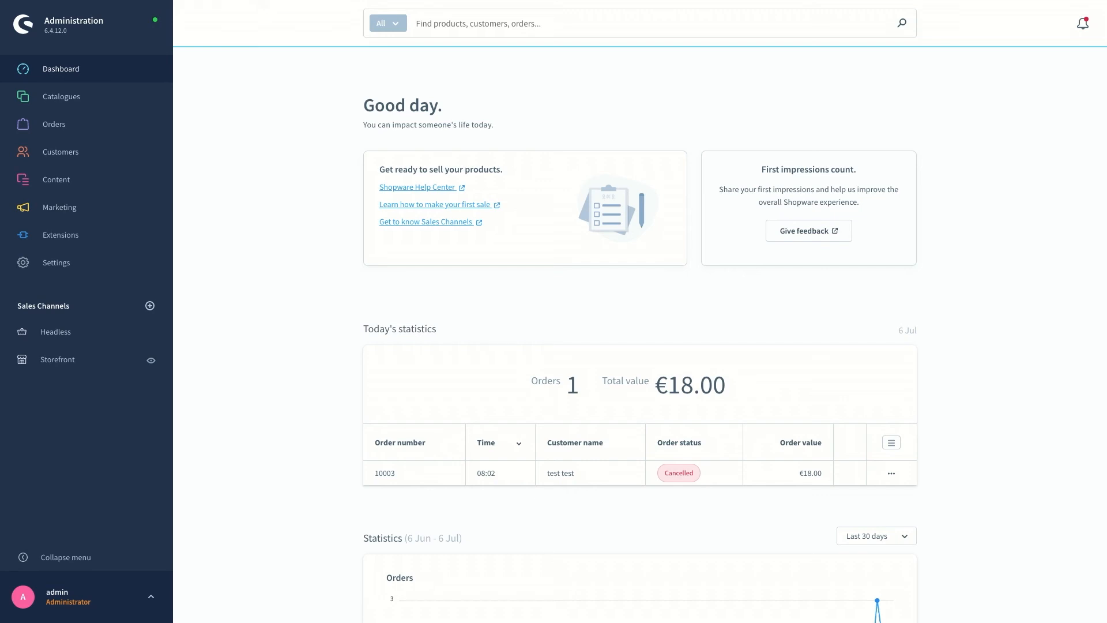
Open the newsletter recipients list and view the available actions for the recipient awaiting activation.
mouse_move(67, 217)
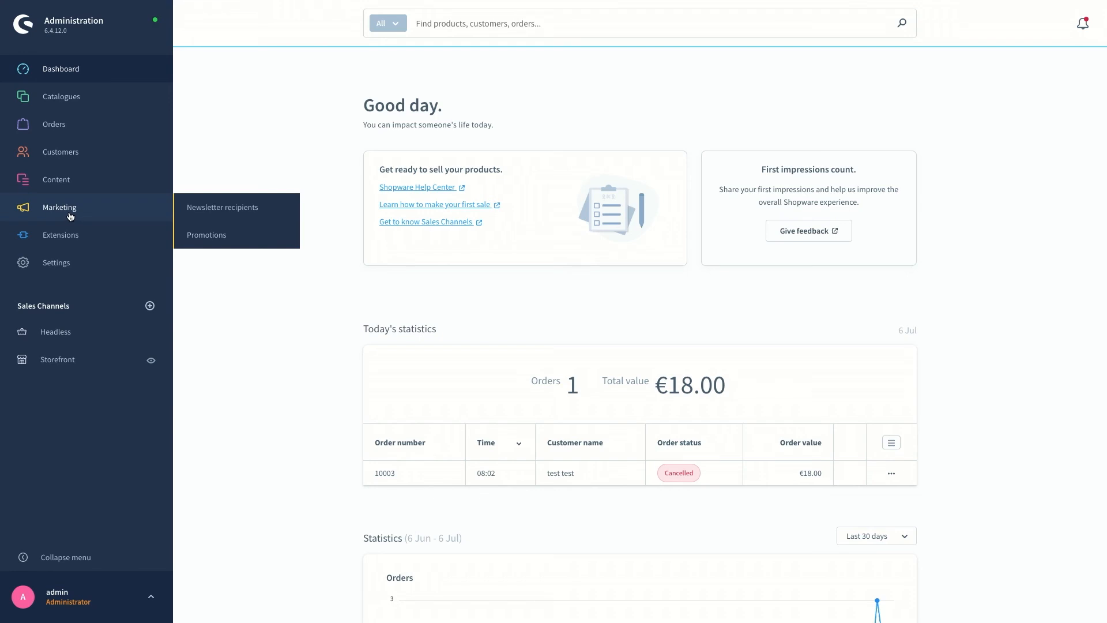
left_click(213, 211)
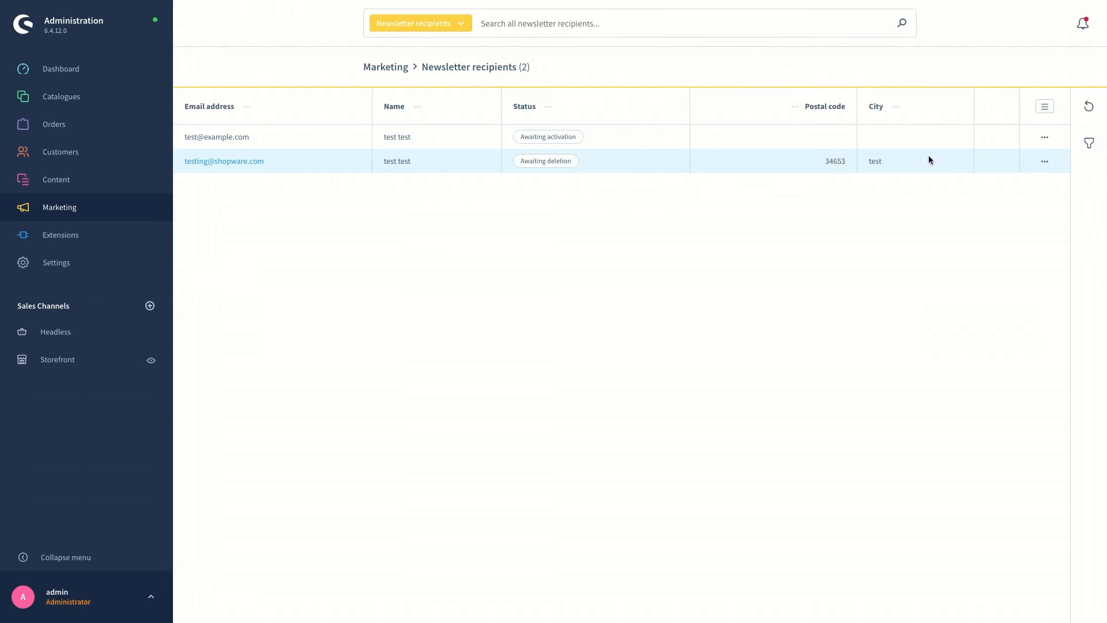
left_click(1045, 138)
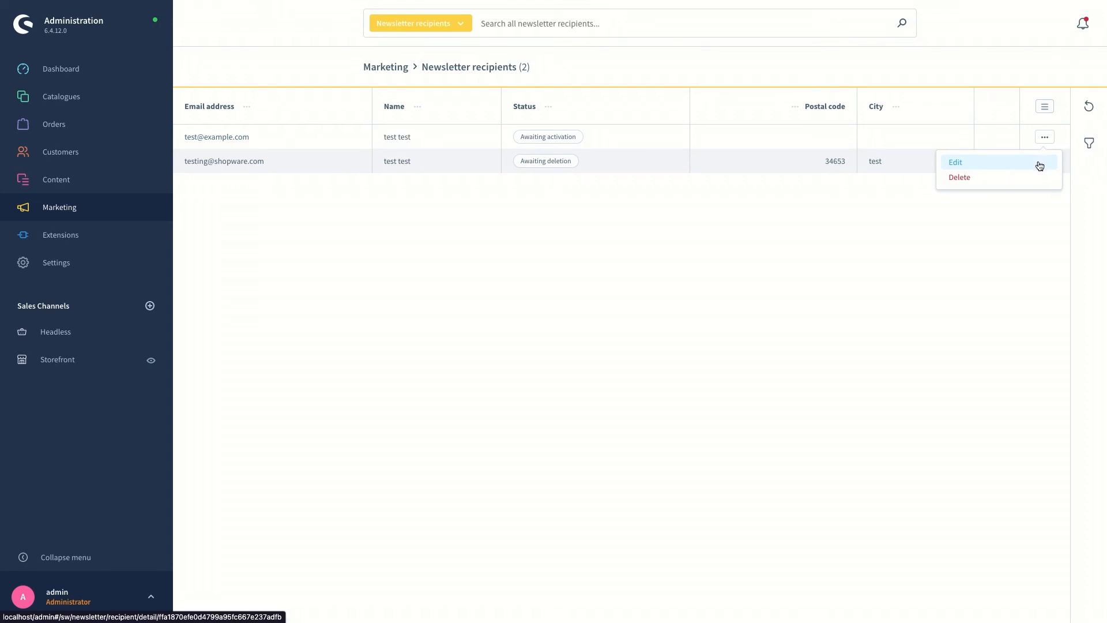
left_click(1002, 231)
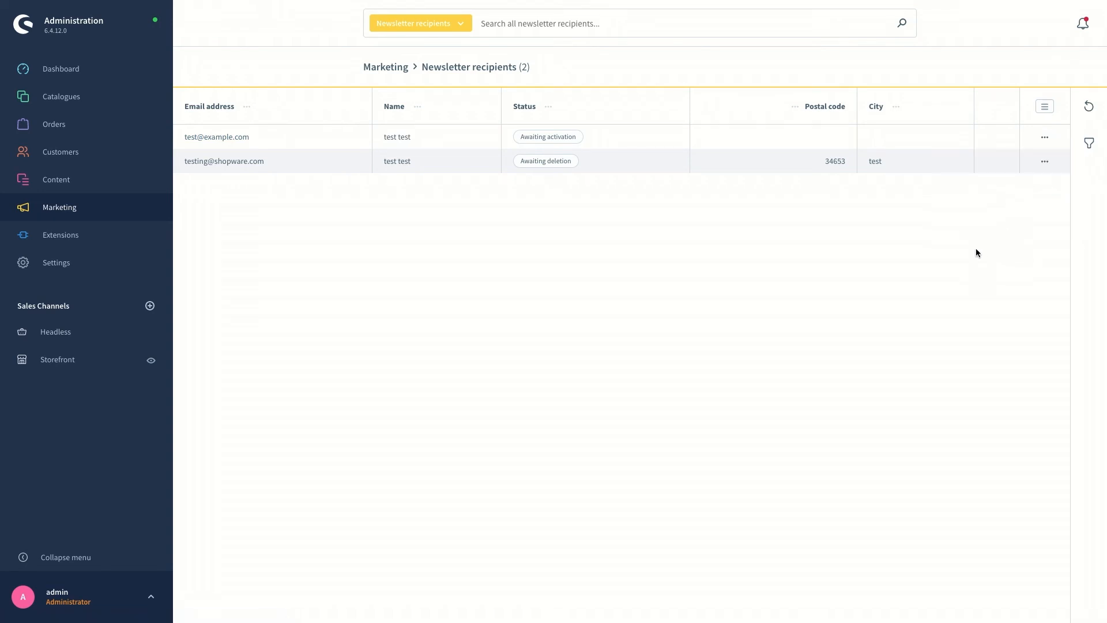
Examine the recipient filter options for Status, Language, Sales Channel and Tags.
left_click(1088, 144)
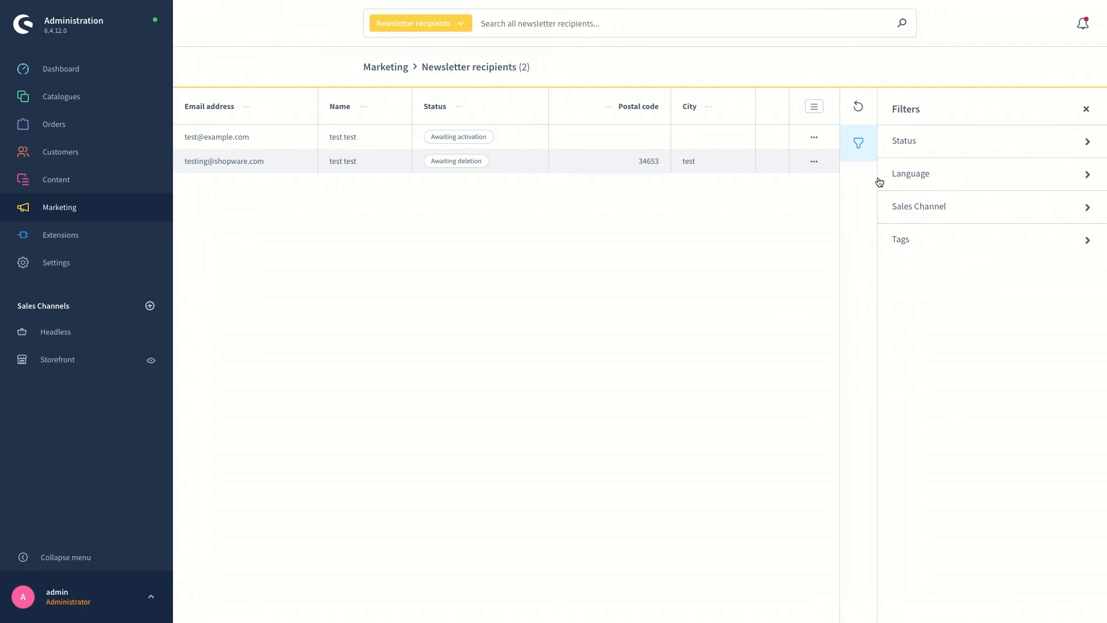
left_click(1087, 141)
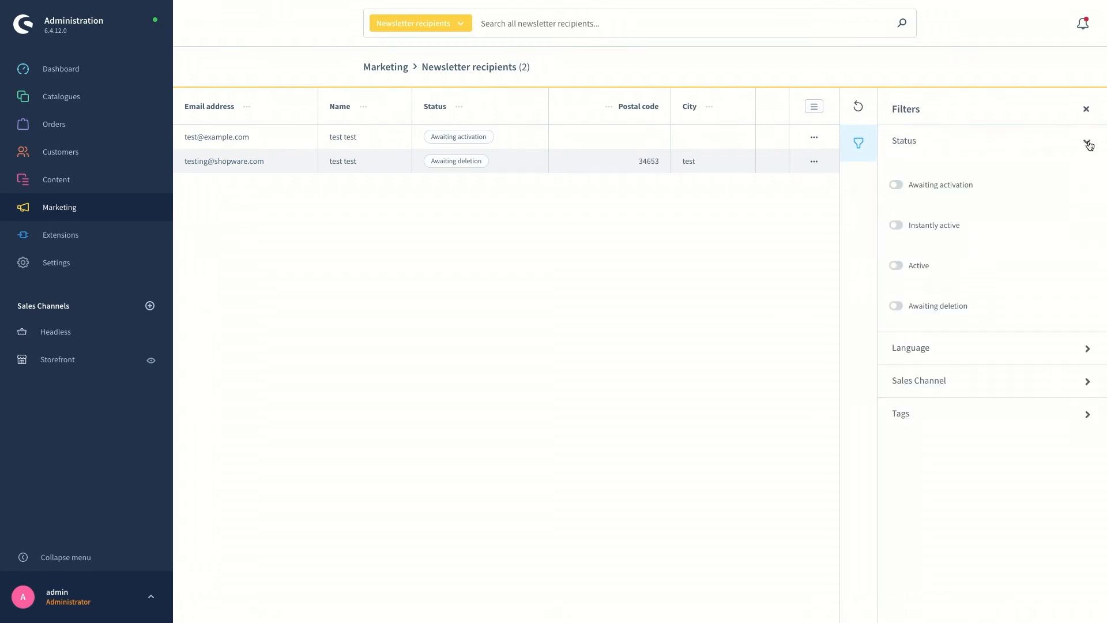
left_click(1084, 349)
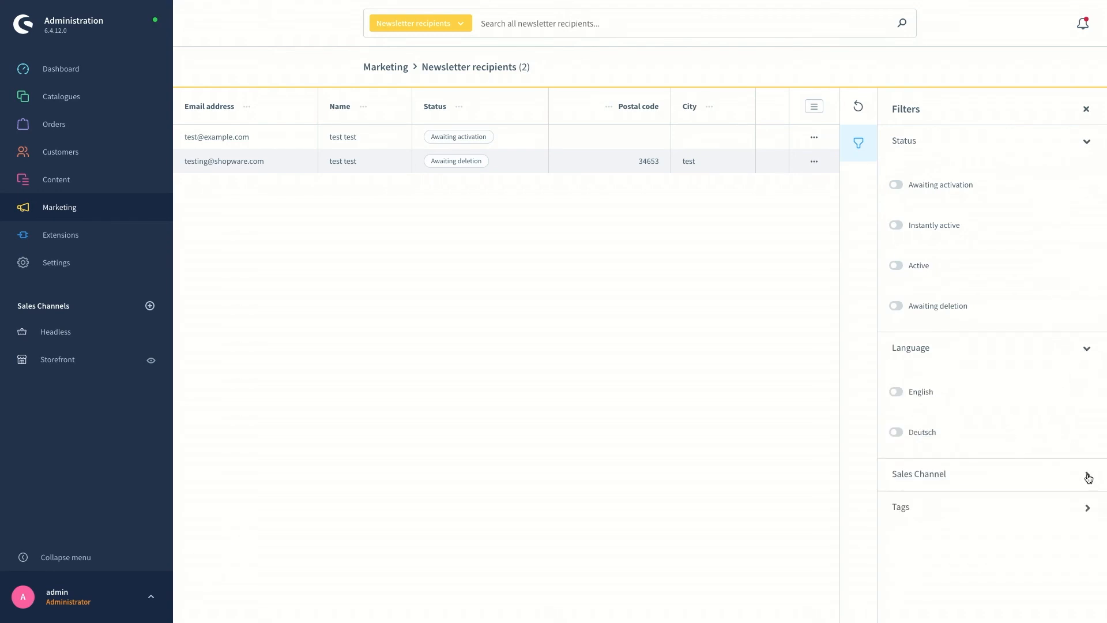
left_click(1088, 474)
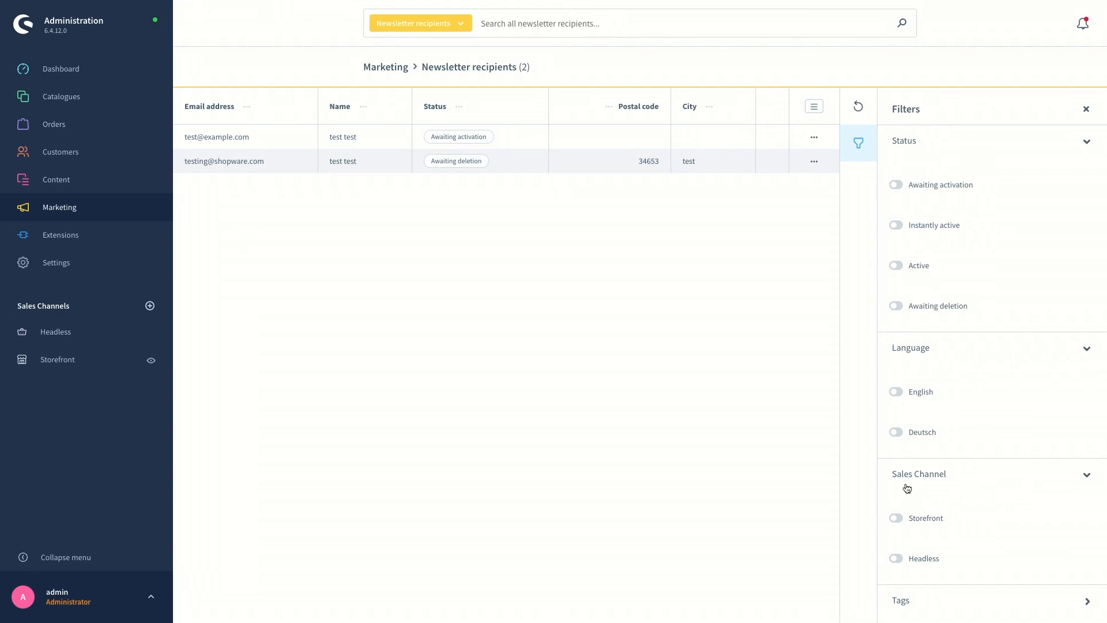
left_click(1087, 600)
scroll(993, 487, "down", 1)
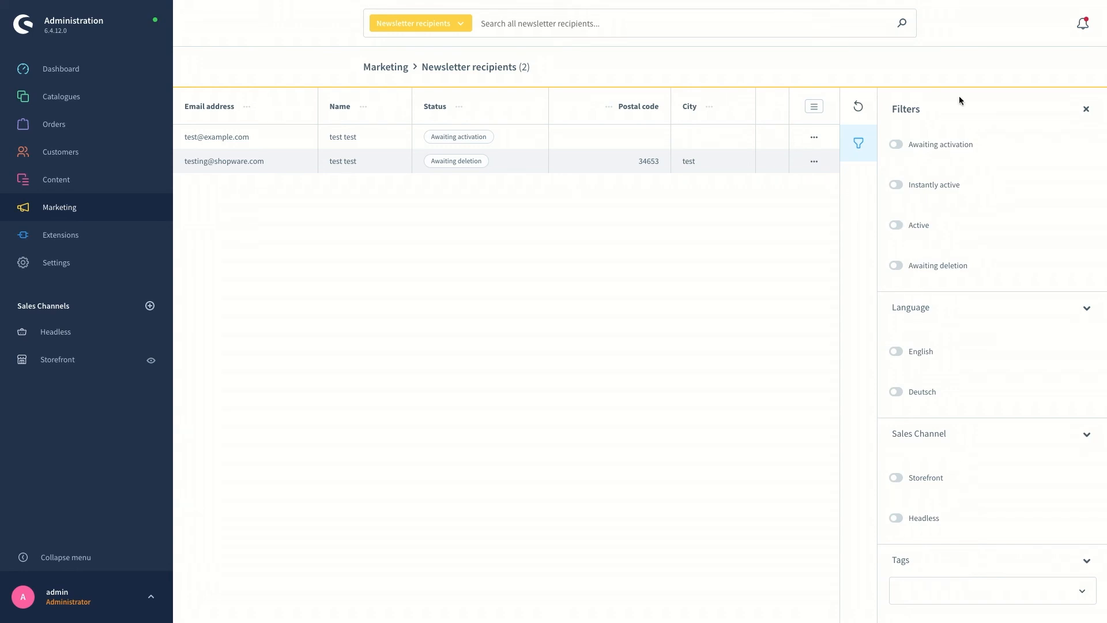
scroll(963, 226, "up", 1)
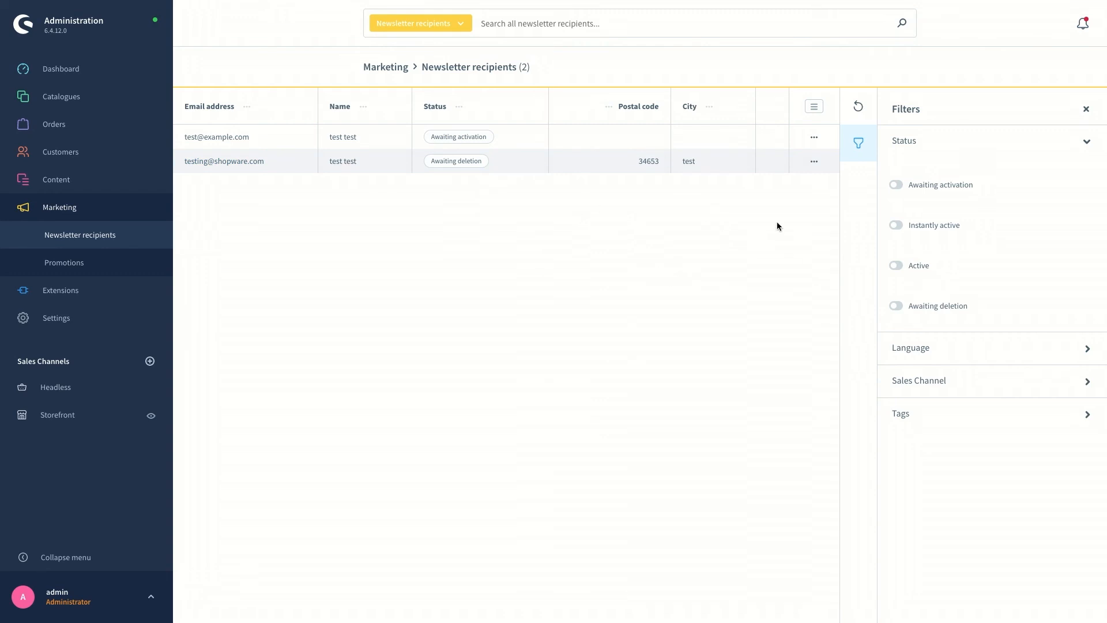
Open the recipient awaiting deletion for editing and review the personal, address, language, sales channel and tag fields.
left_click(813, 161)
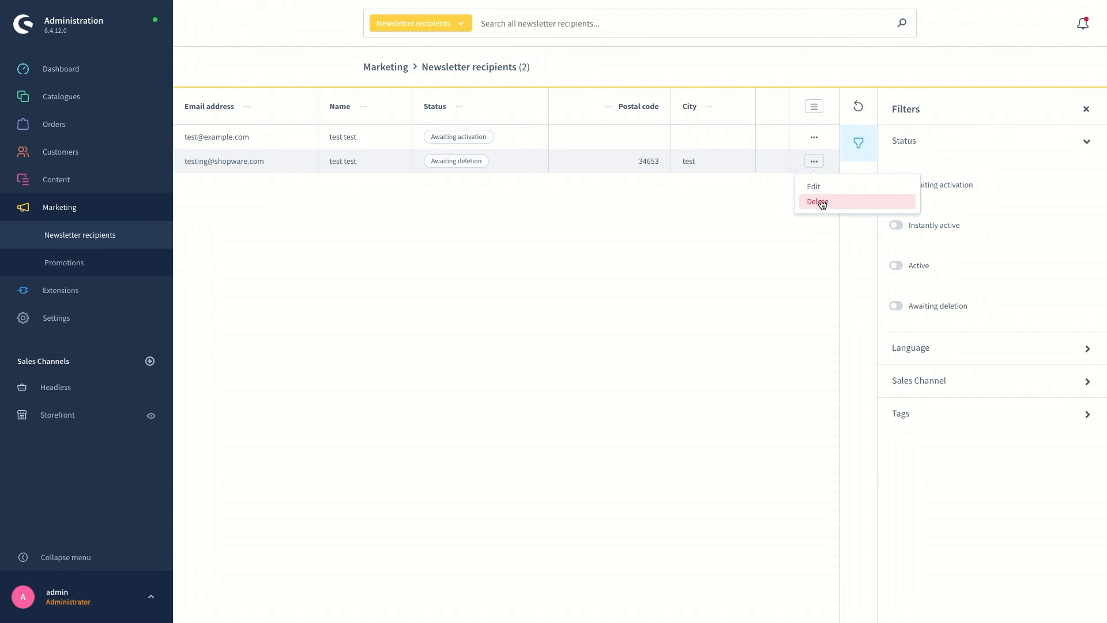
left_click(671, 224)
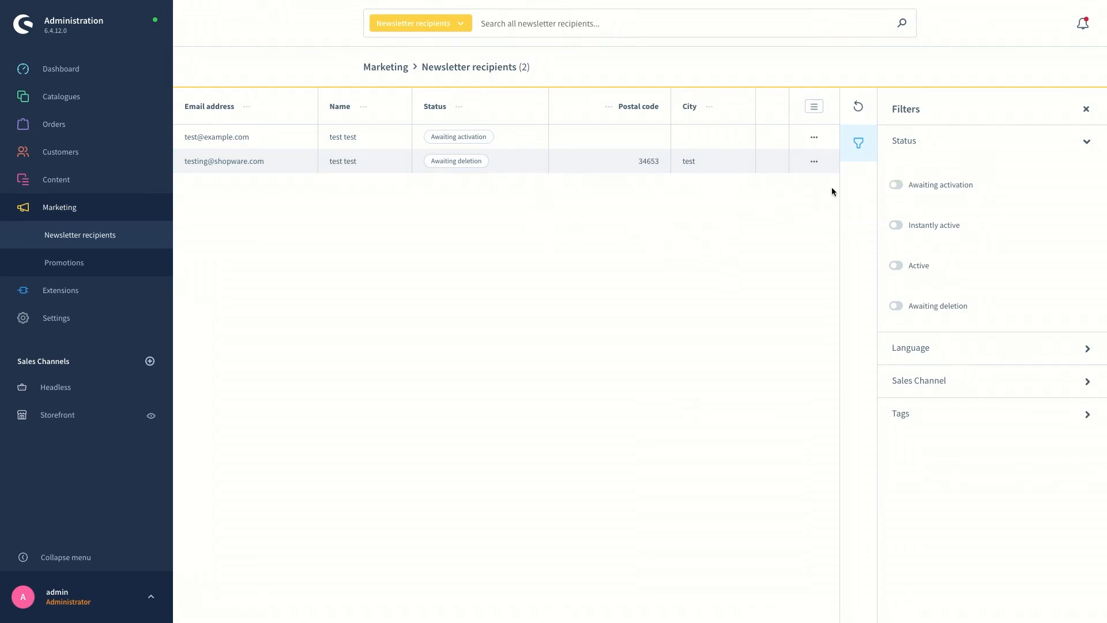
left_click(814, 162)
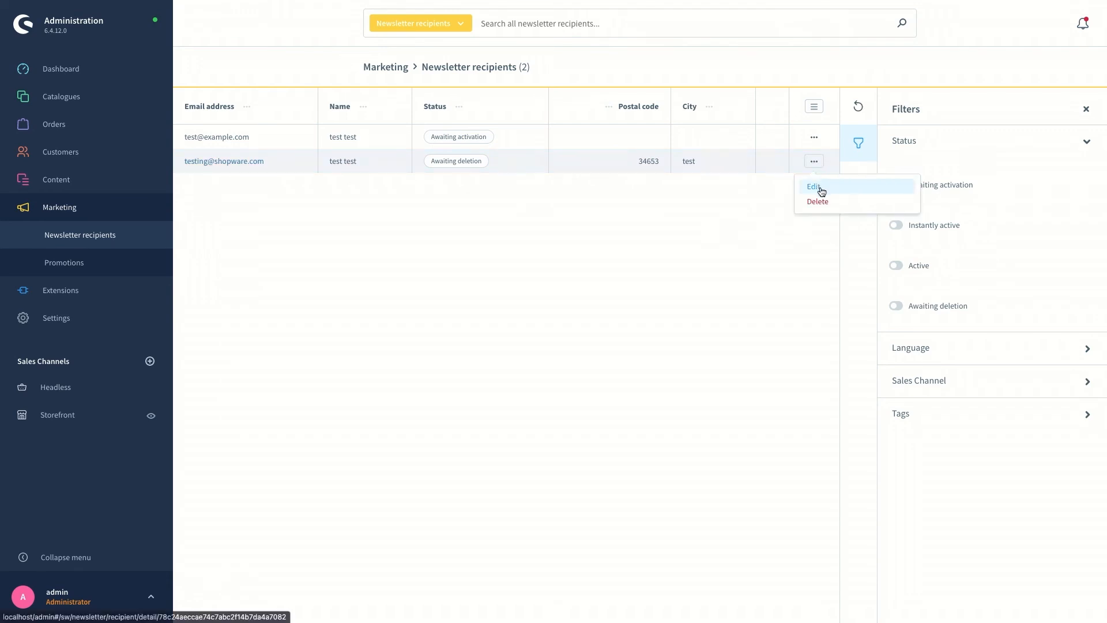
left_click(820, 188)
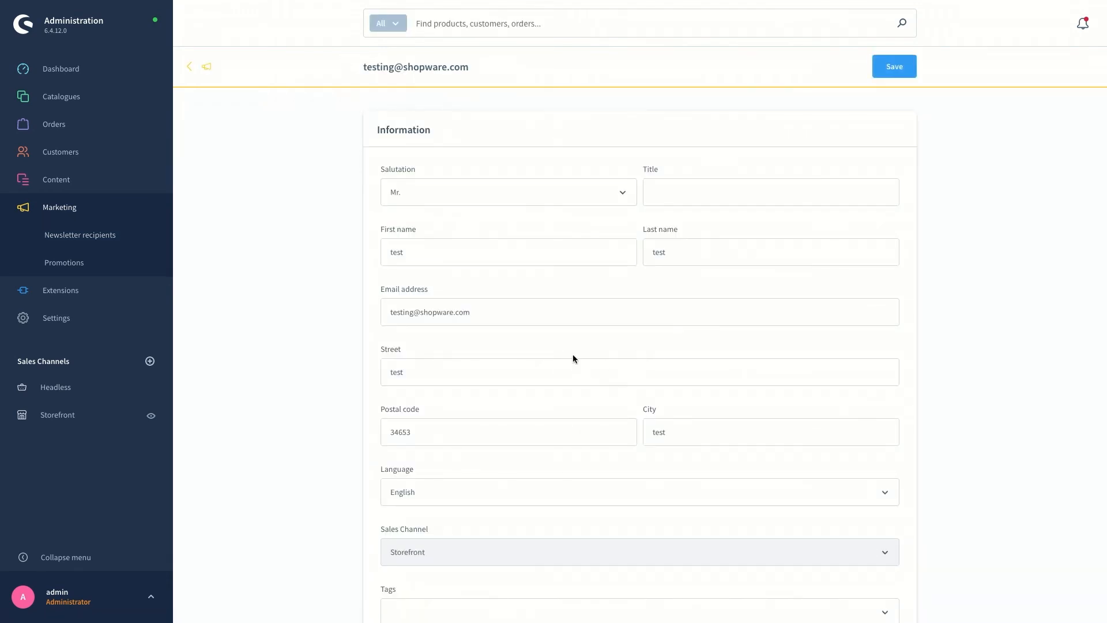
scroll(700, 408, "down", 3)
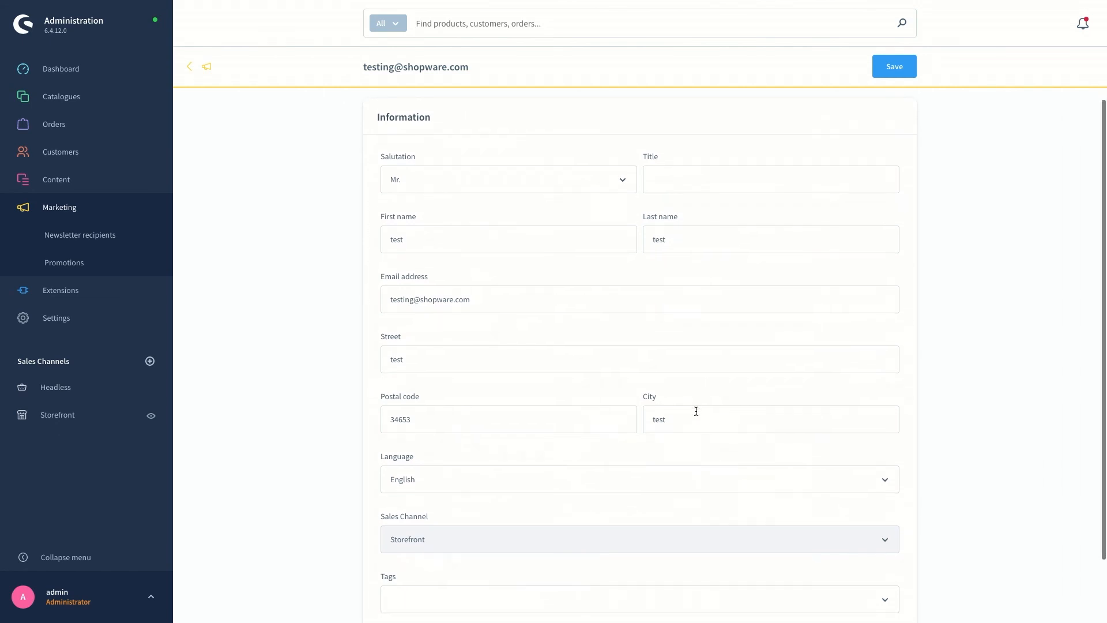
scroll(692, 413, "up", 3)
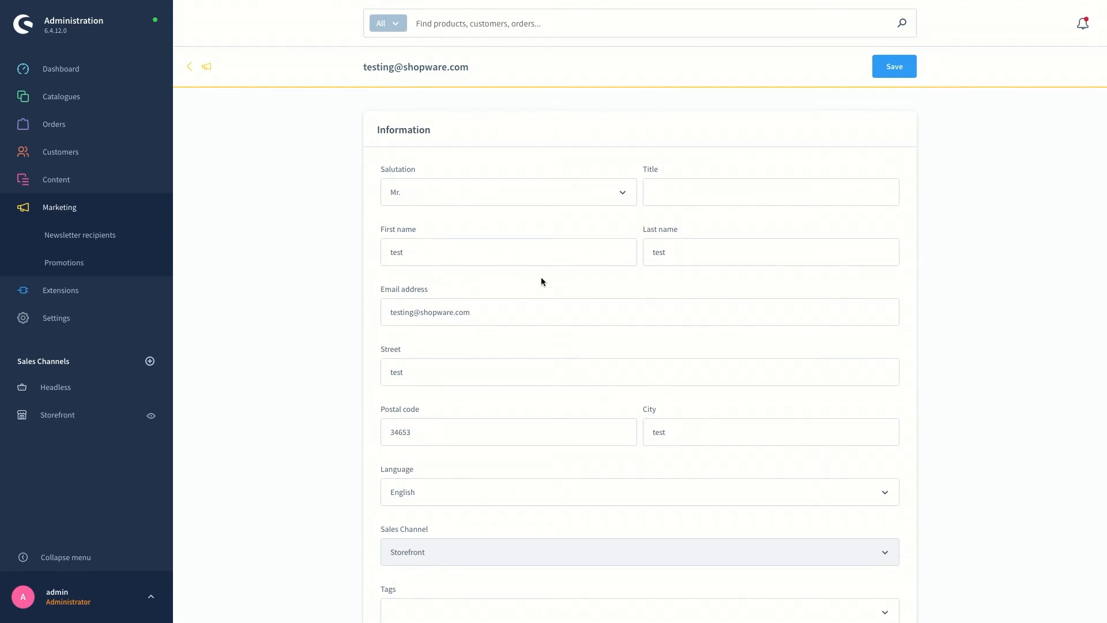
scroll(455, 436, "down", 3)
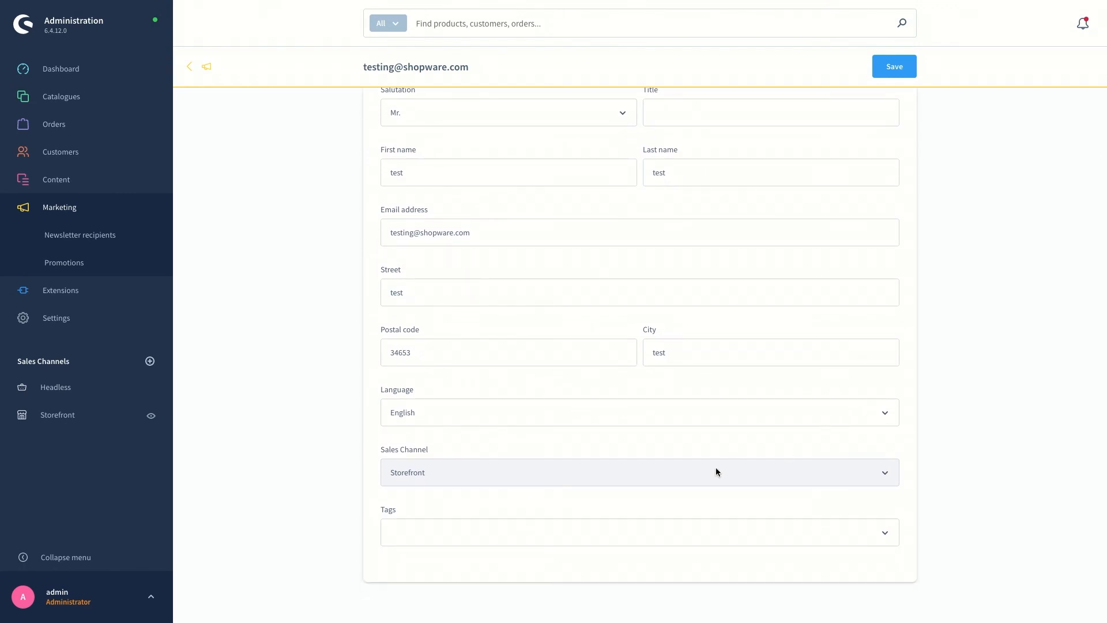
scroll(575, 521, "down", 1)
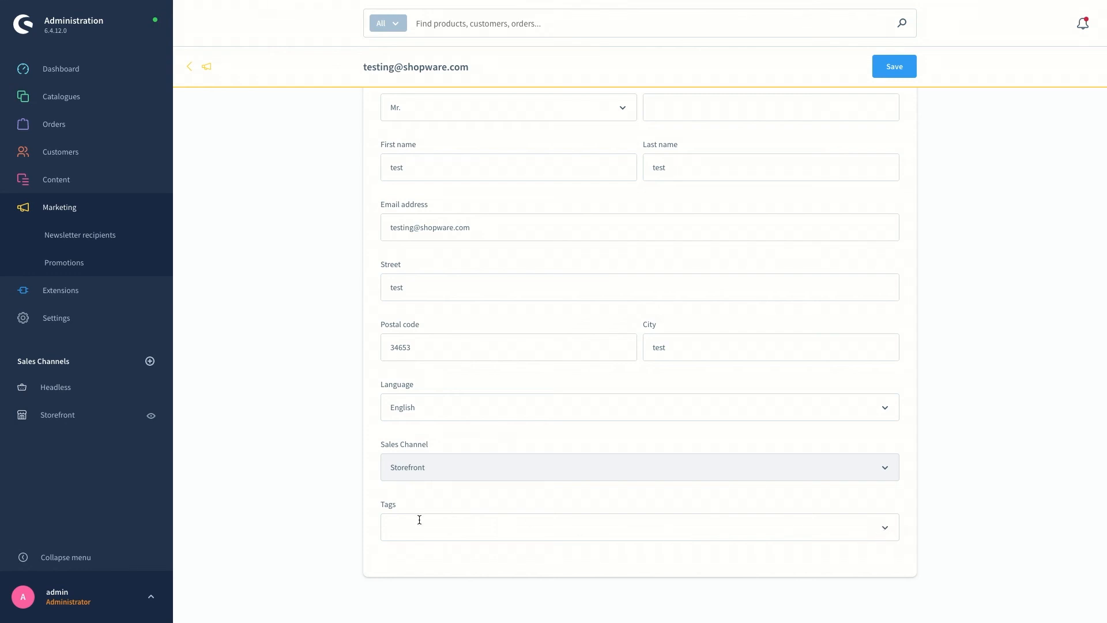
scroll(452, 365, "up", 2)
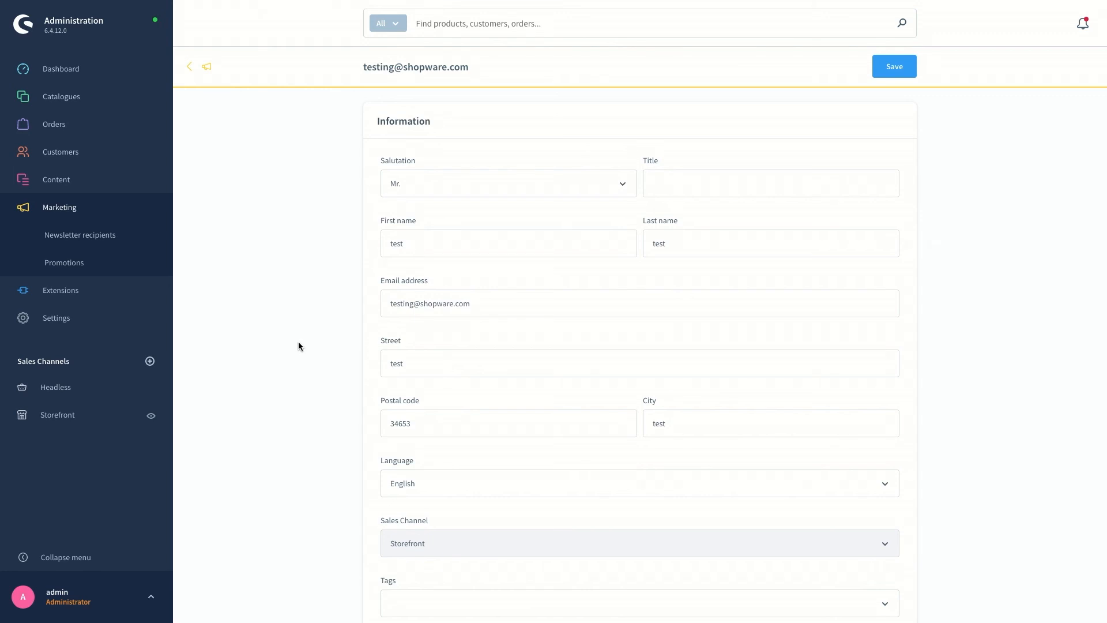
Open the newsletter configuration in the shop settings and examine the sales channel selection and the Double Opt-in switch.
left_click(58, 322)
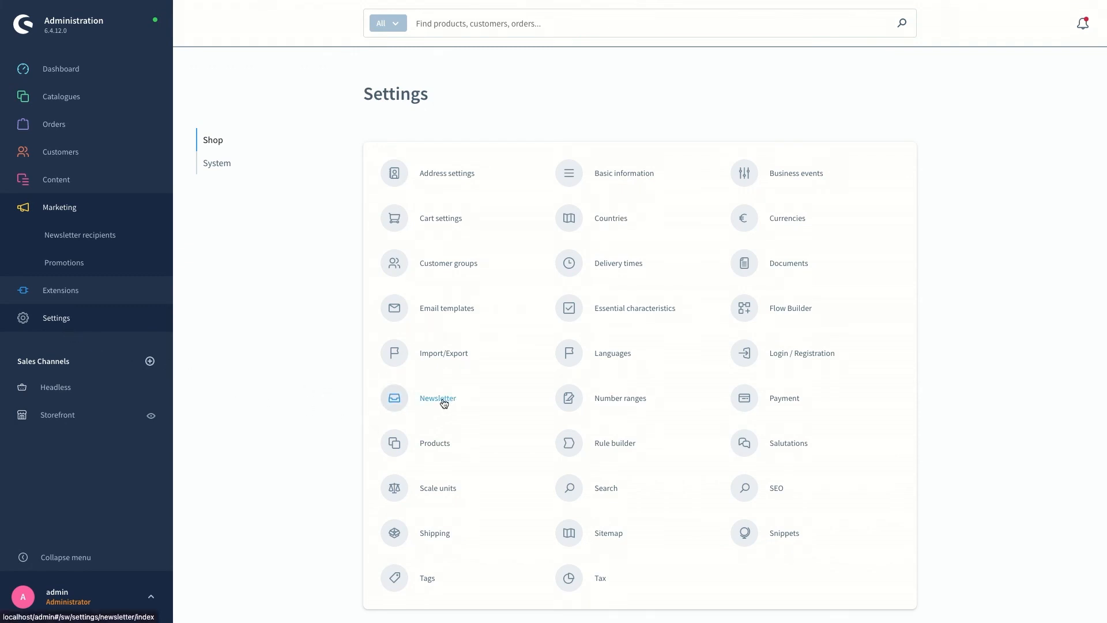
left_click(442, 401)
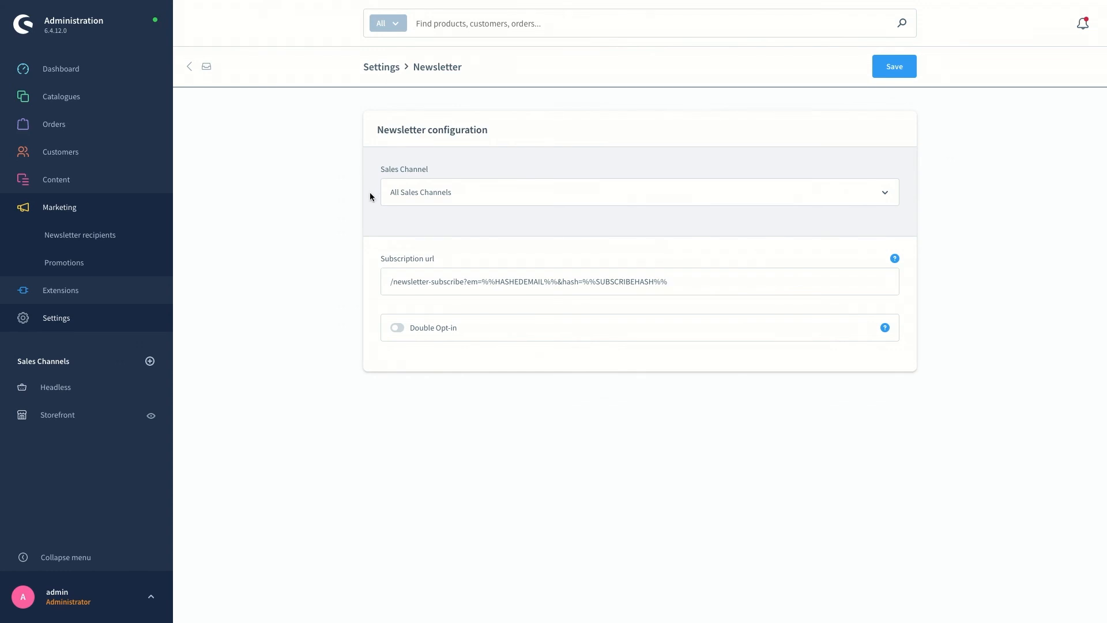
left_click(437, 200)
left_click(445, 157)
left_click(397, 330)
left_click(396, 329)
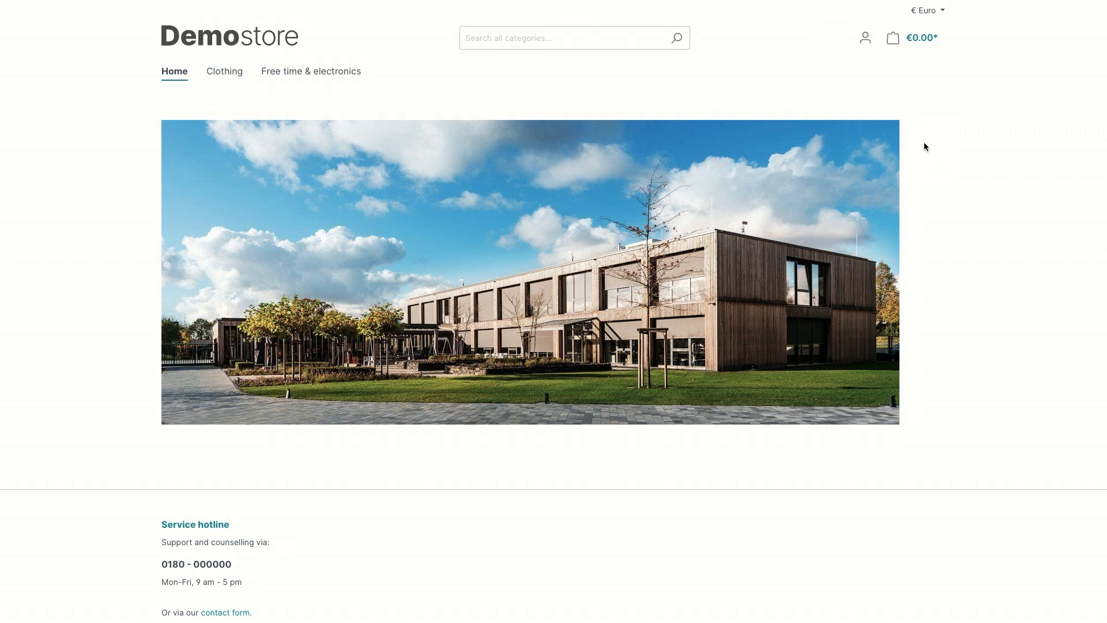
Open the storefront customer's account overview and toggle the Demostore newsletter subscription, leaving it enabled.
left_click(865, 47)
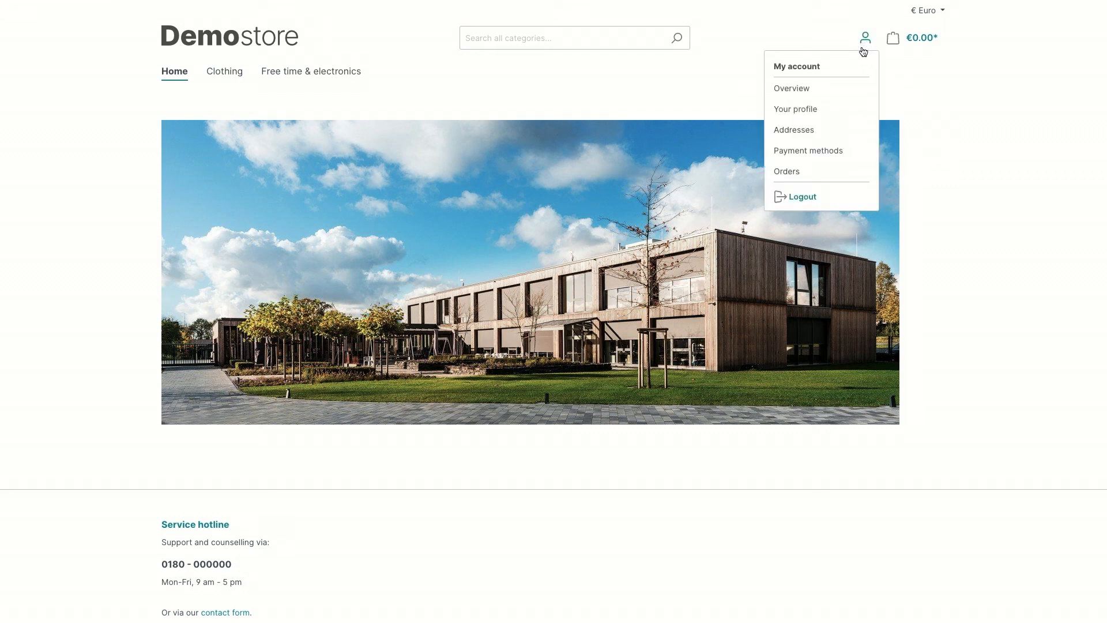
left_click(790, 89)
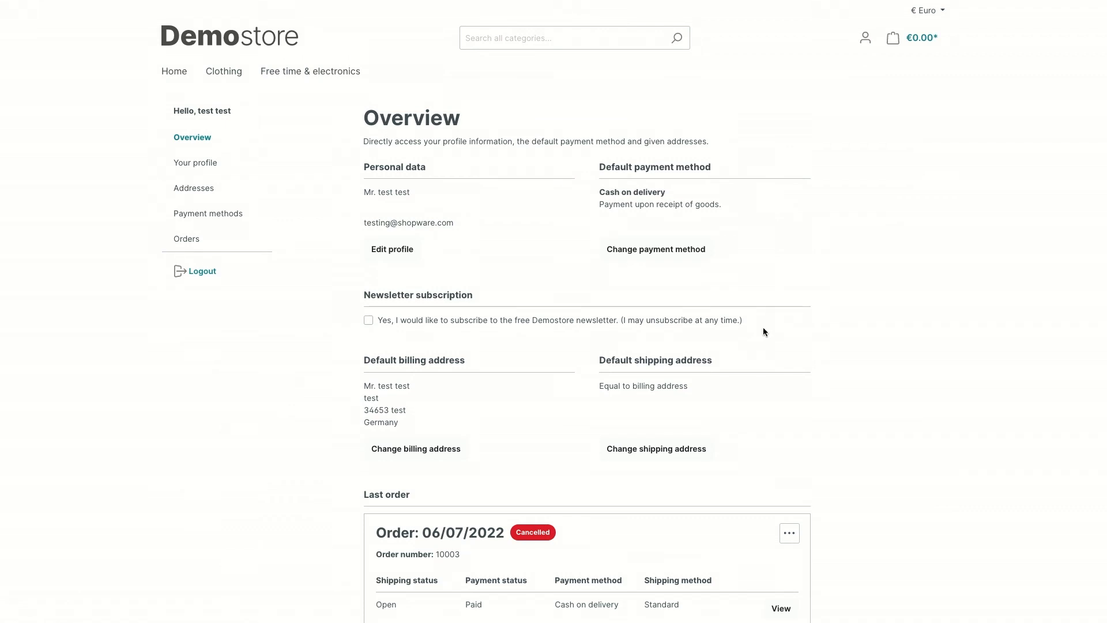
left_click(368, 321)
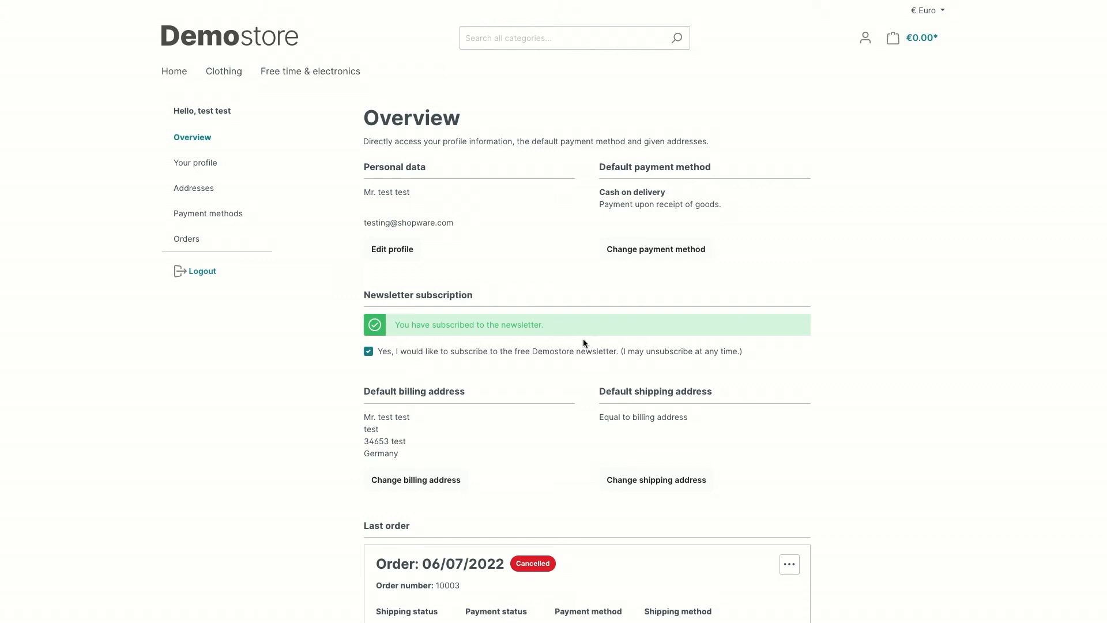
left_click(369, 352)
left_click(368, 351)
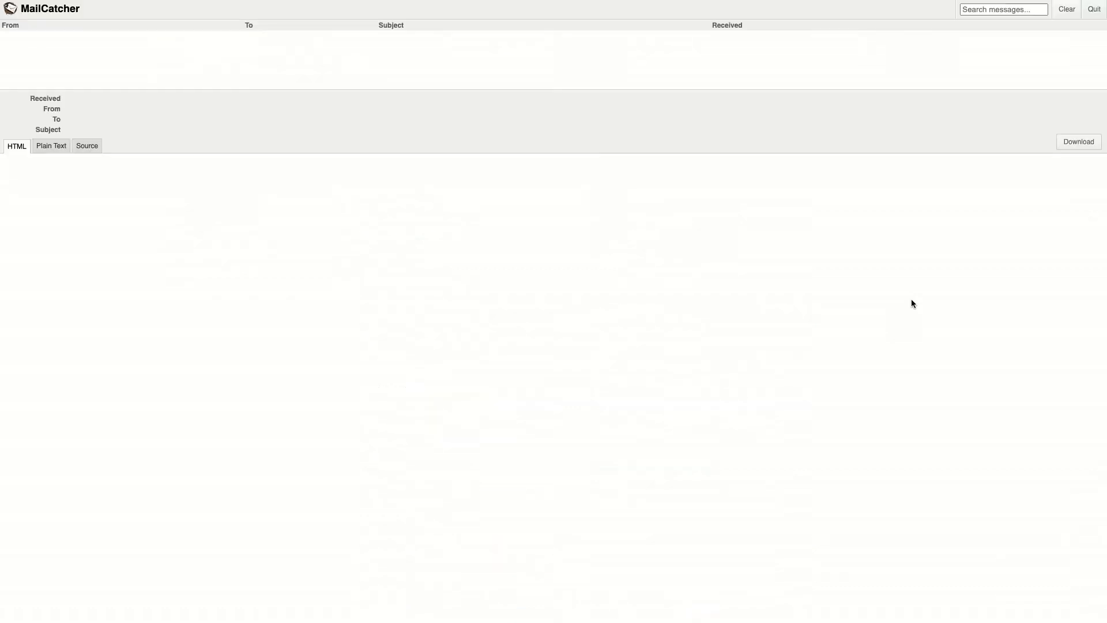
Reload the MailCatcher inbox and open the newest Register email.
right_click(154, 213)
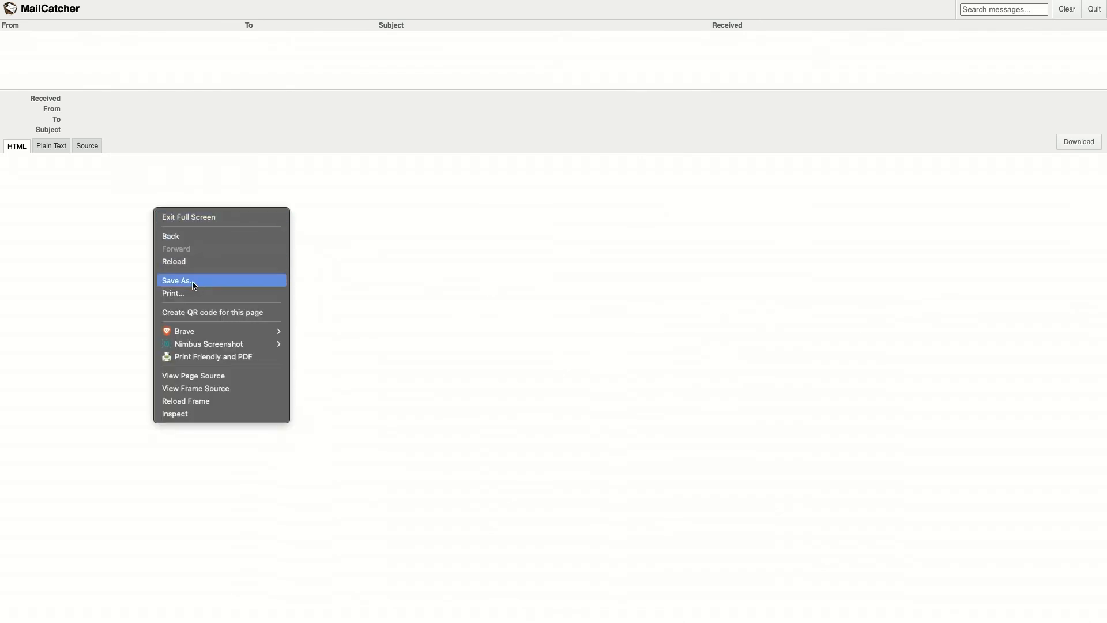
left_click(186, 261)
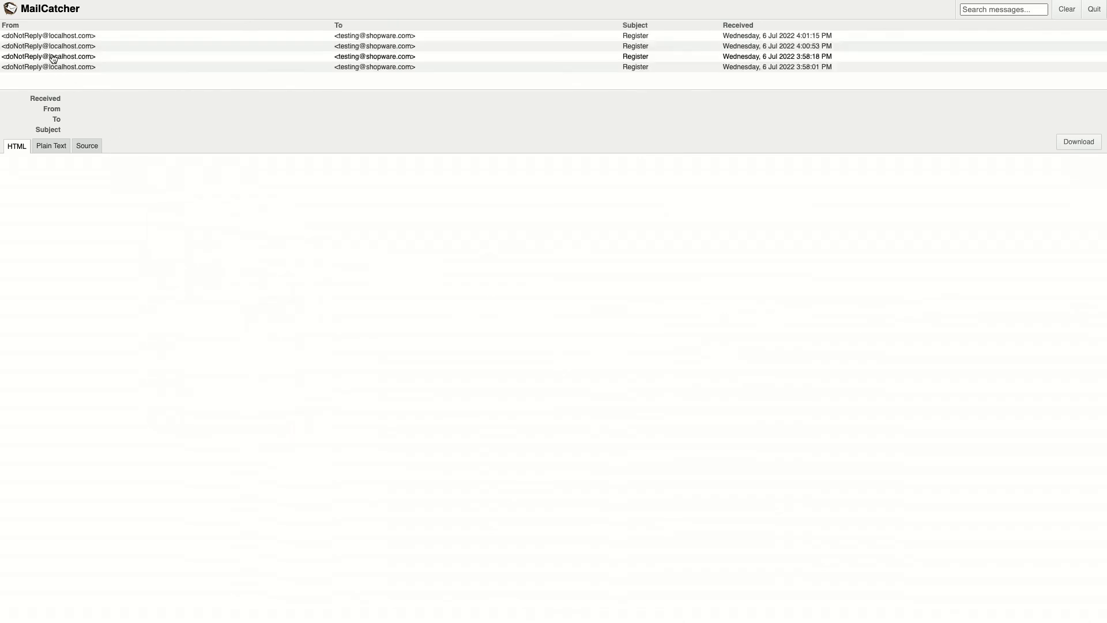
left_click(46, 36)
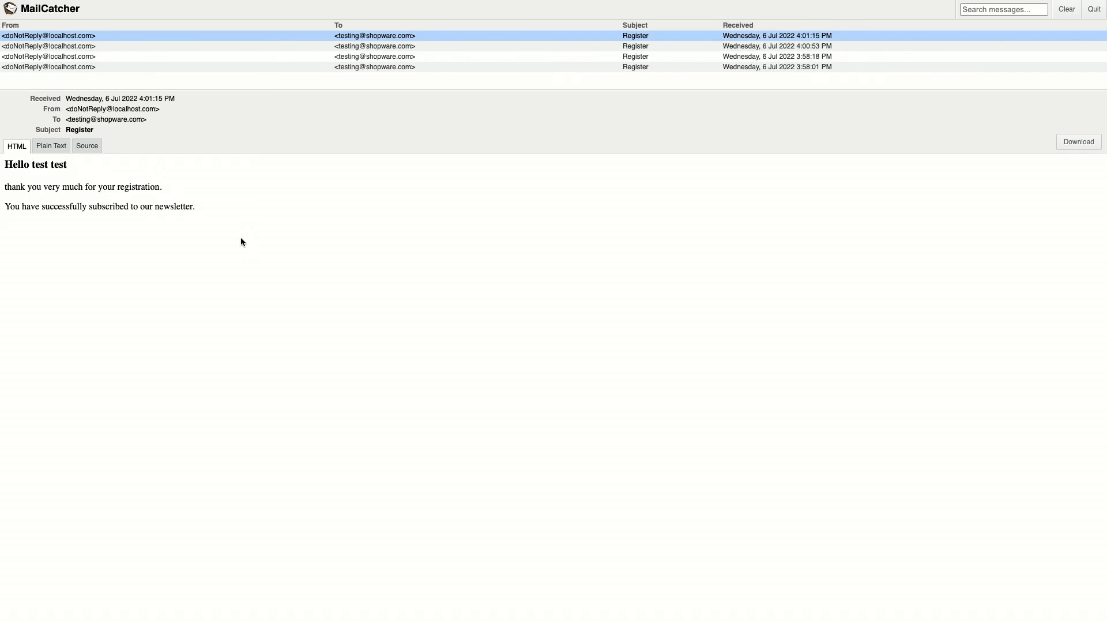
Switch back to the Demostore storefront, log the customer out and return to the home page.
key("ctrl+Tab")
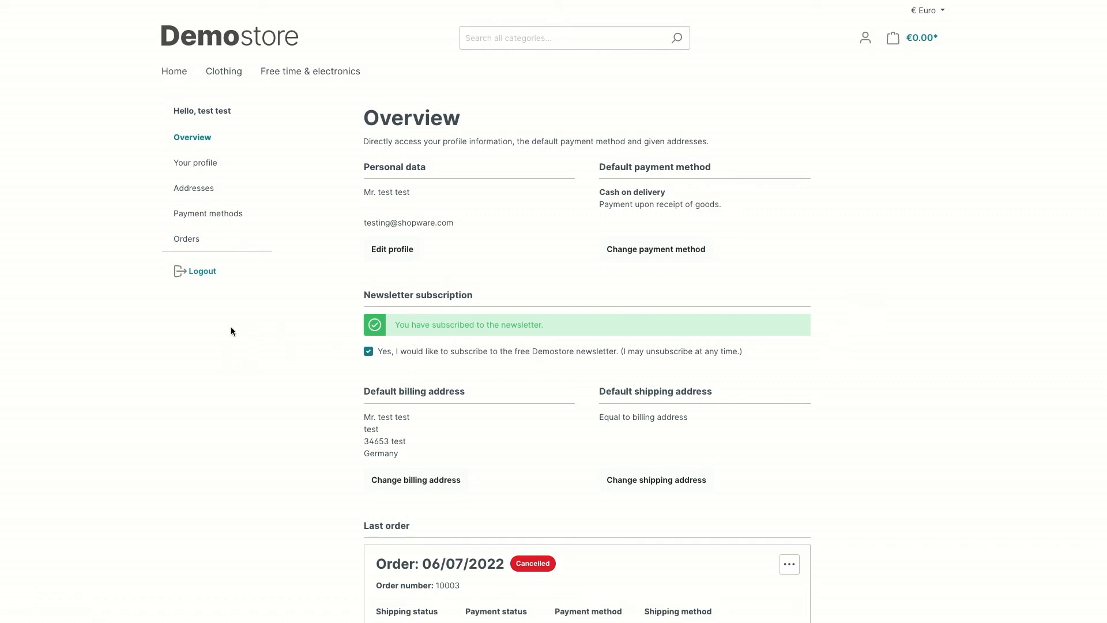
left_click(204, 275)
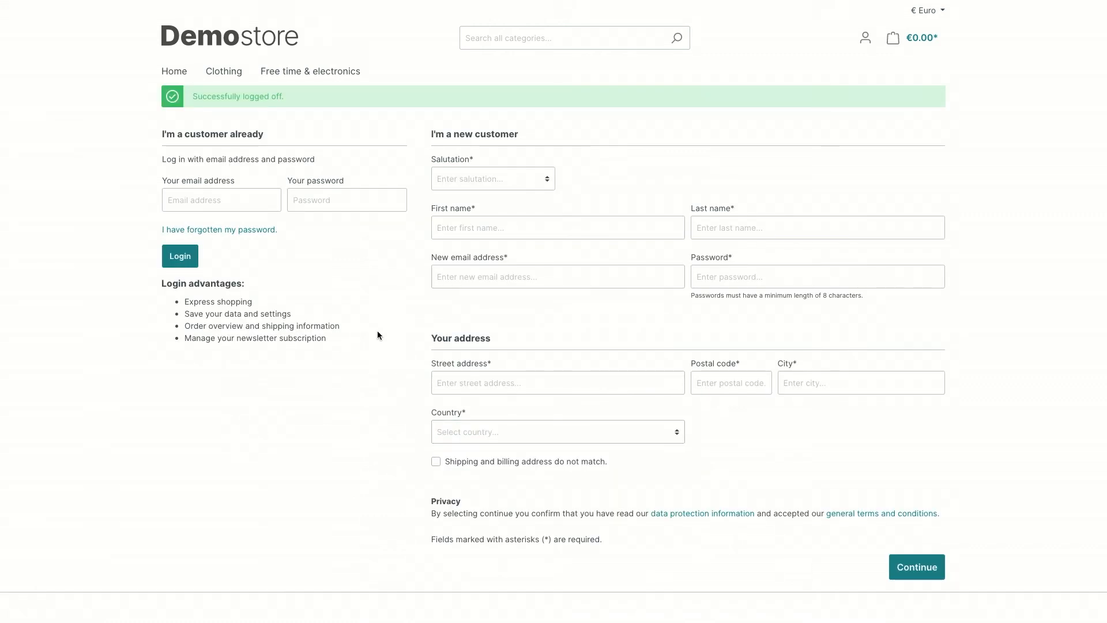
left_click(231, 36)
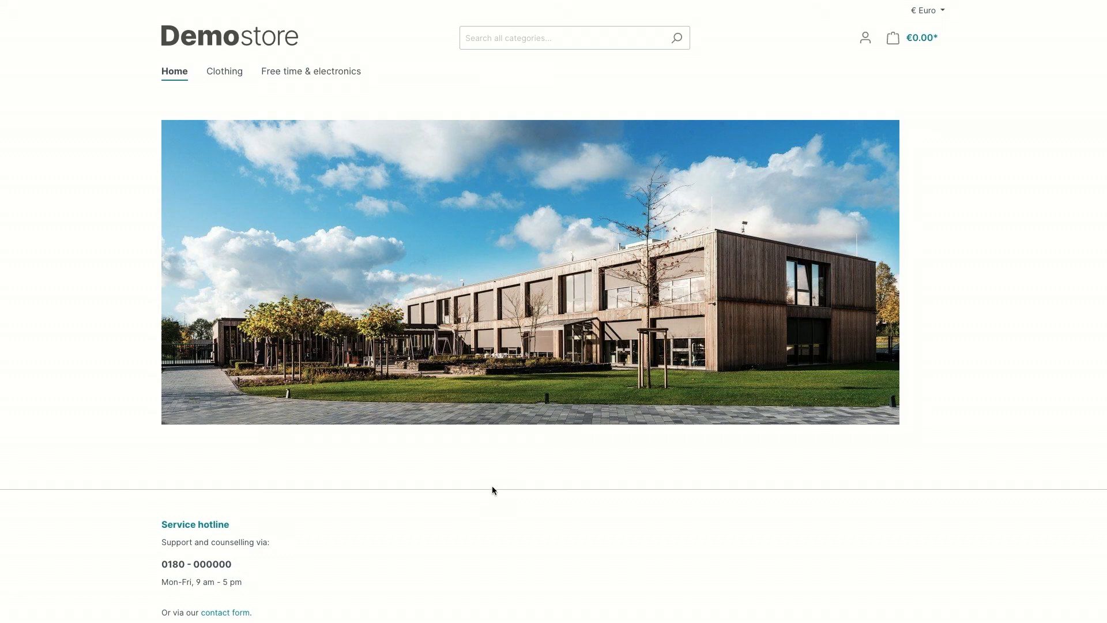
Open the newsletter form through the storefront footer's contact form link and keep Subscribe to newsletter as the action.
scroll(493, 490, "down", 1)
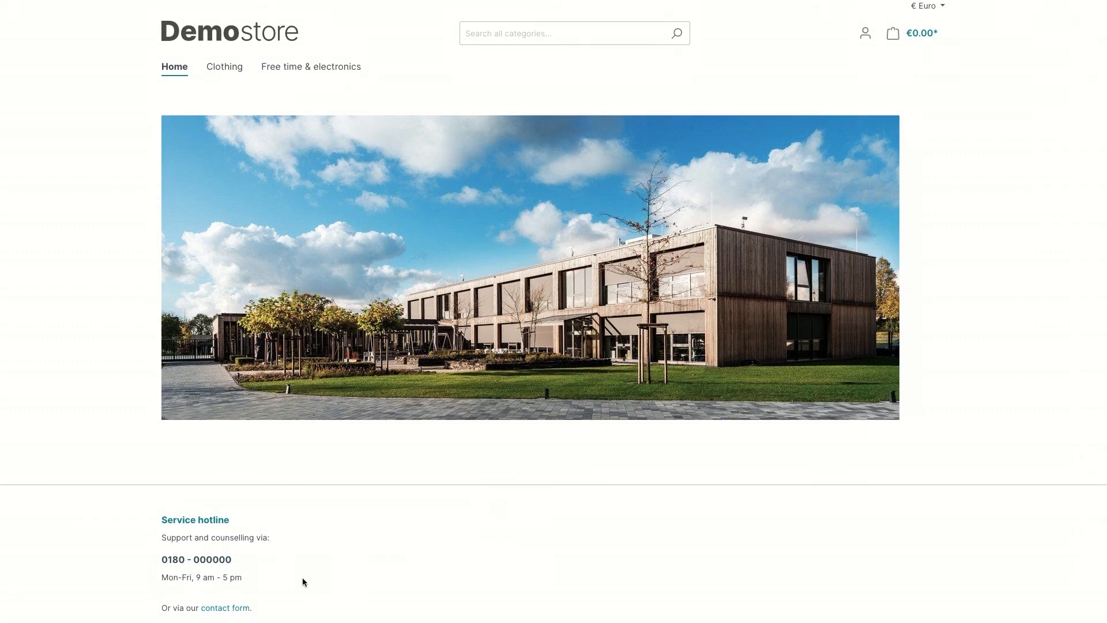
left_click(214, 612)
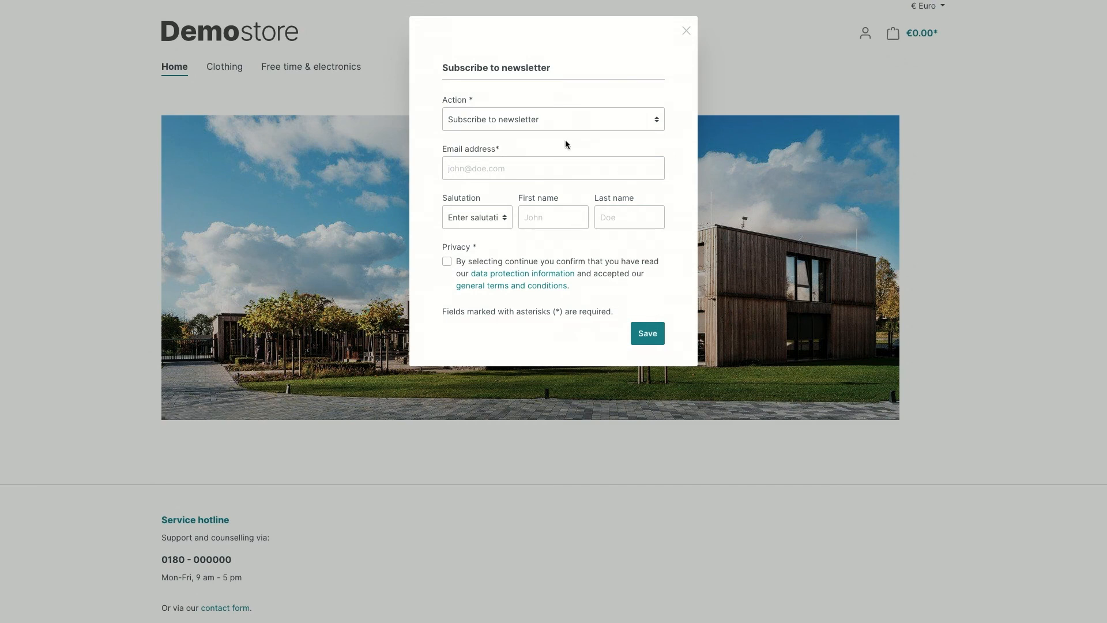
left_click(539, 125)
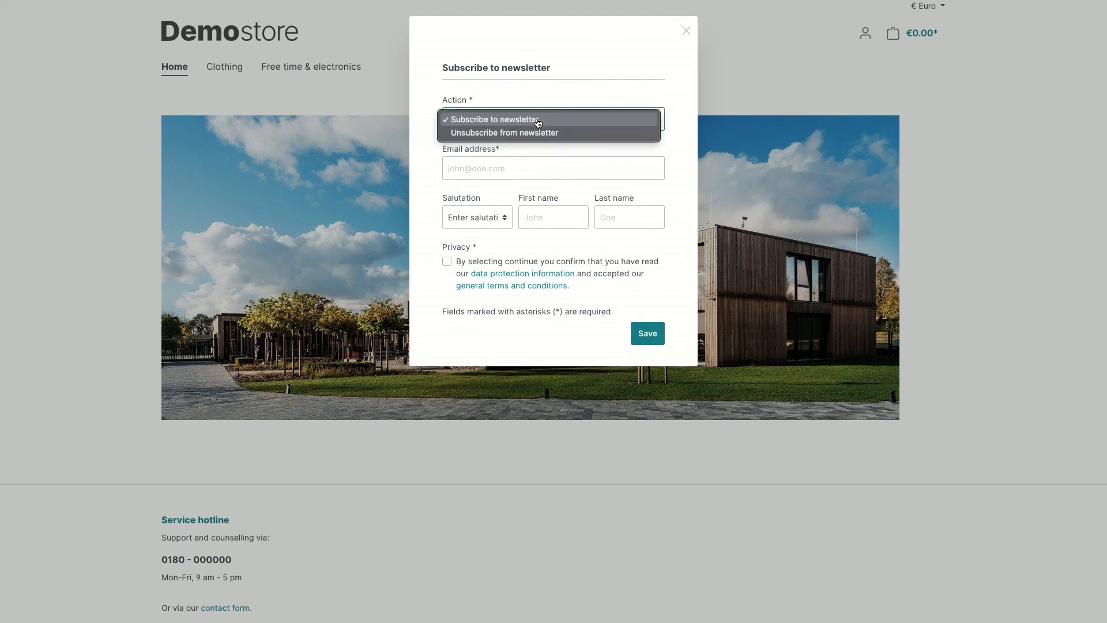
left_click(551, 88)
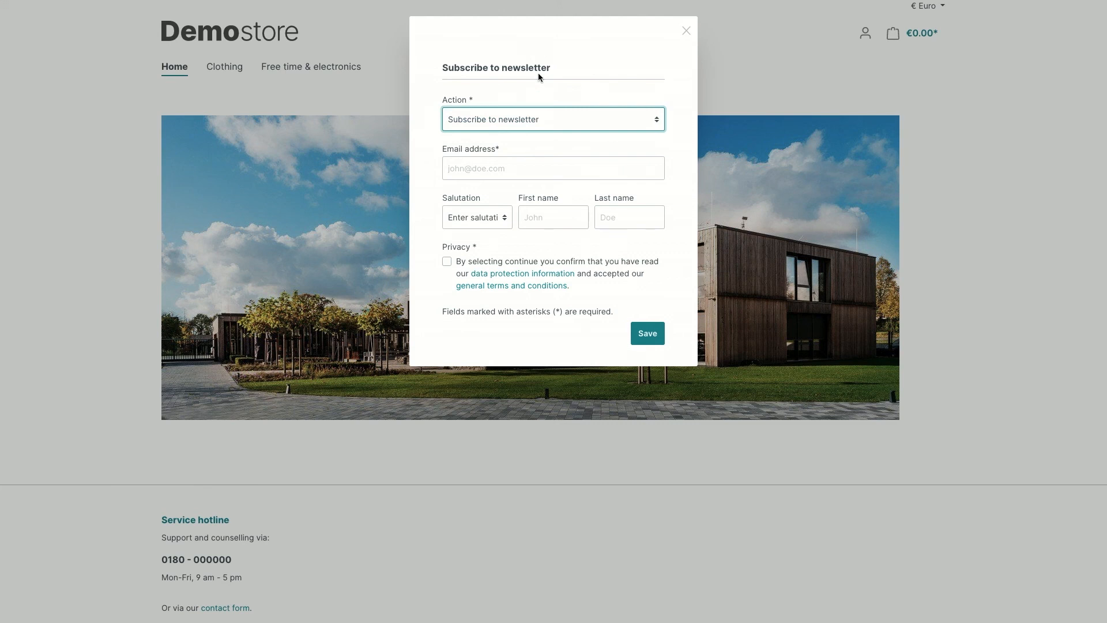
Fill in the email address, salutation Mr. and "test" as first and last name, accept the privacy terms and save the subscription.
left_click(494, 174)
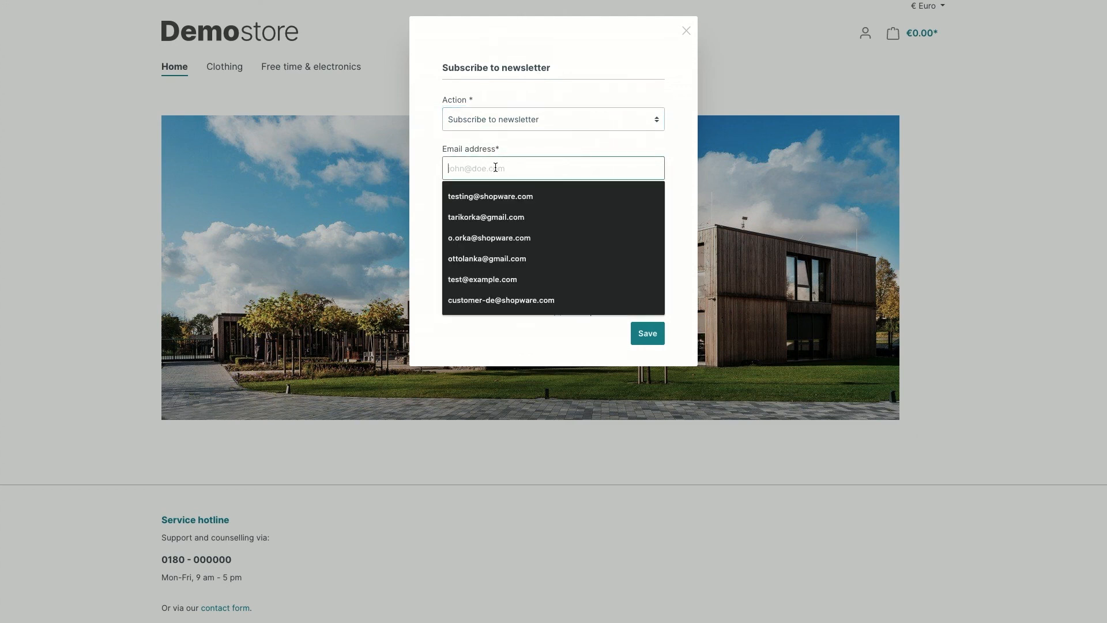
left_click(491, 281)
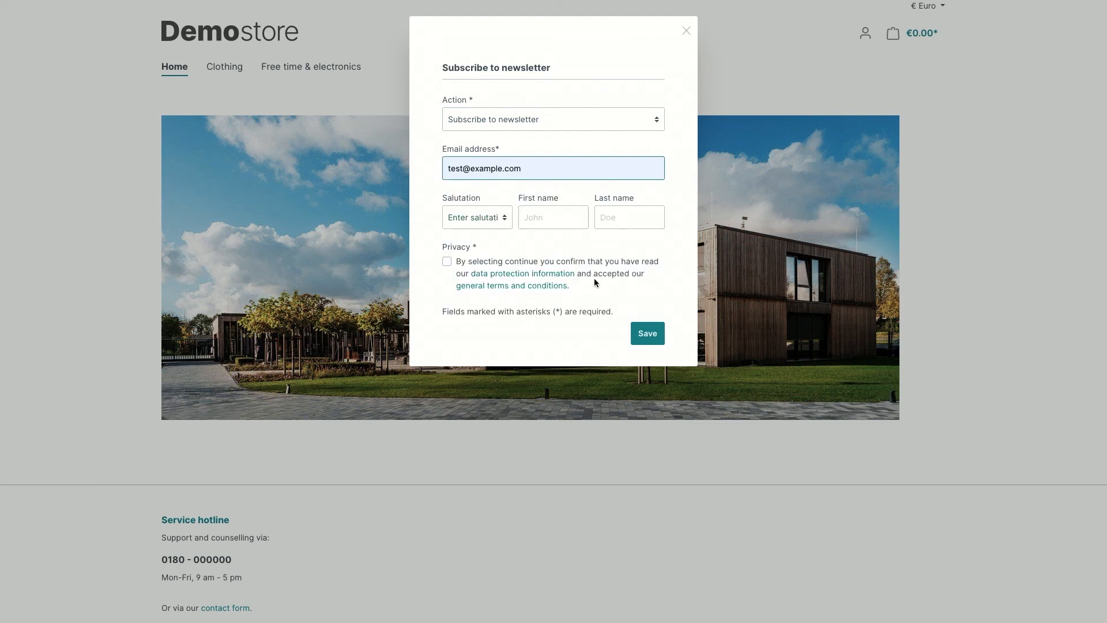
left_click(479, 226)
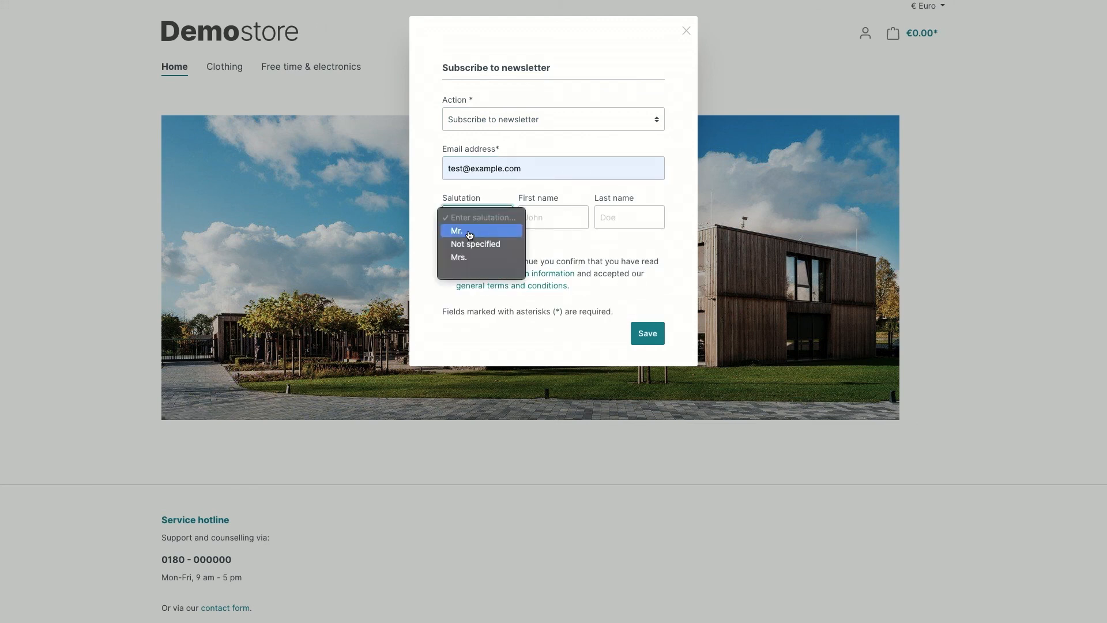
left_click(469, 231)
left_click(538, 219)
left_click(539, 244)
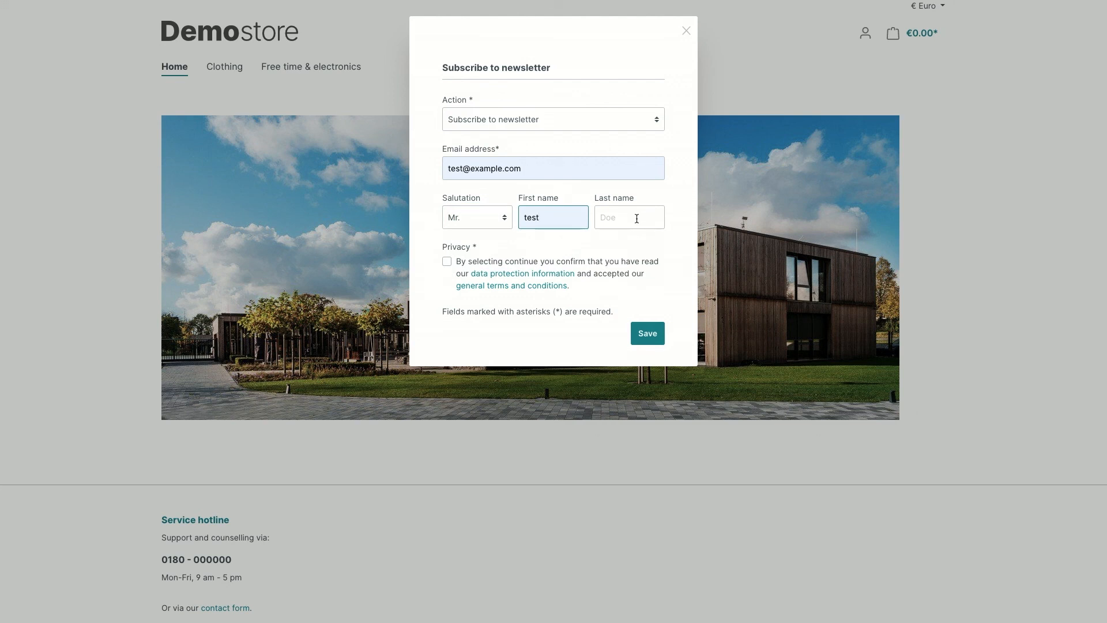
left_click(637, 219)
left_click(628, 243)
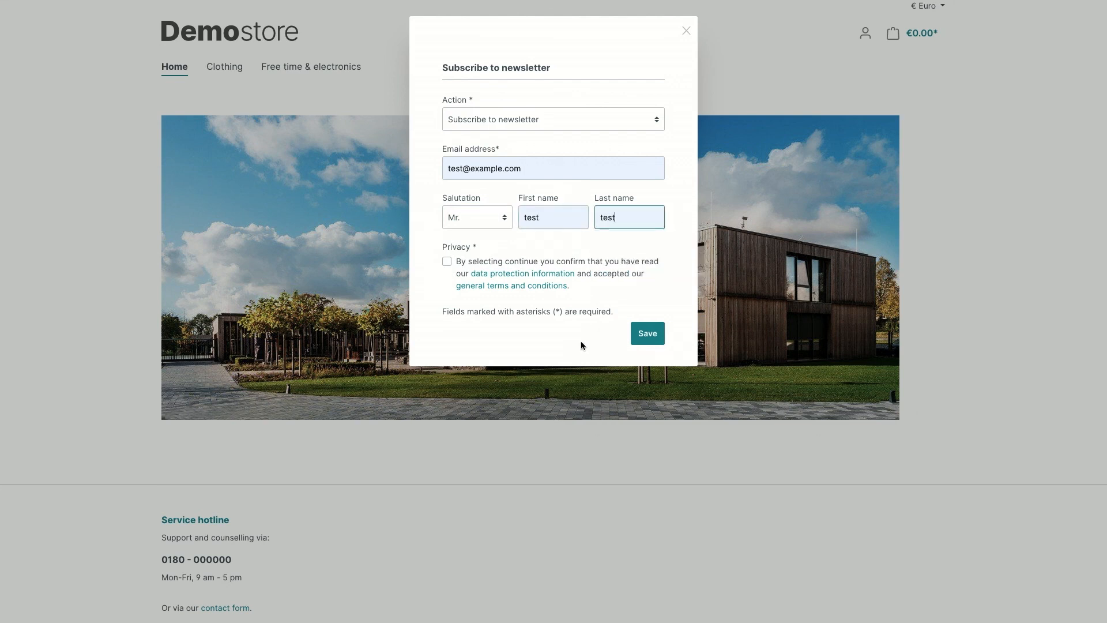
left_click(447, 262)
left_click(646, 338)
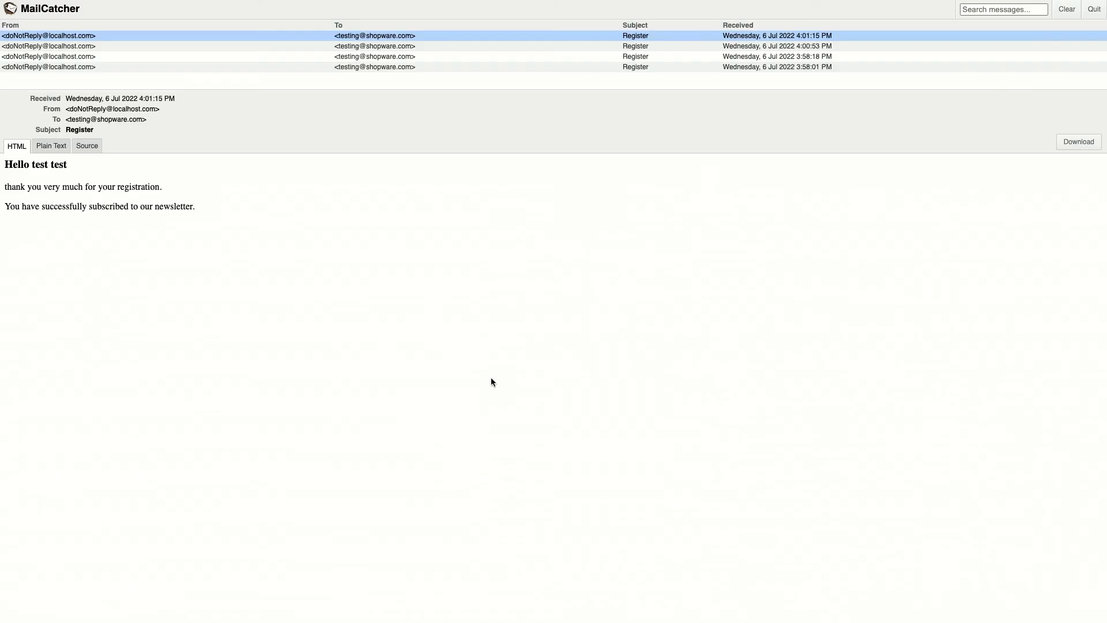
Reload the MailCatcher inbox and open the newest Newsletter email.
right_click(277, 278)
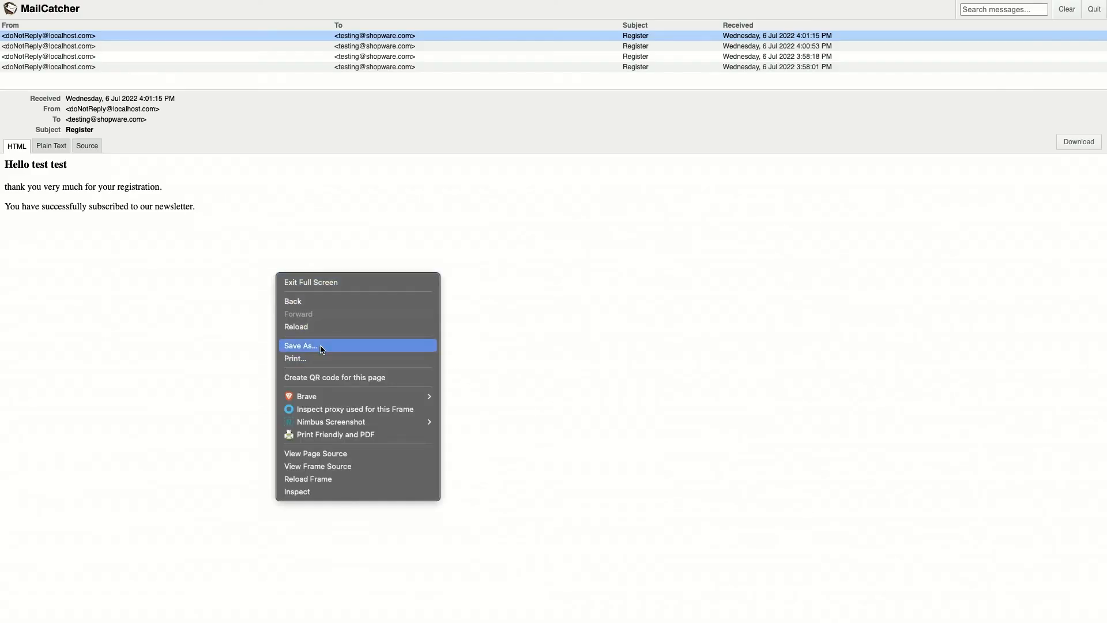
left_click(320, 326)
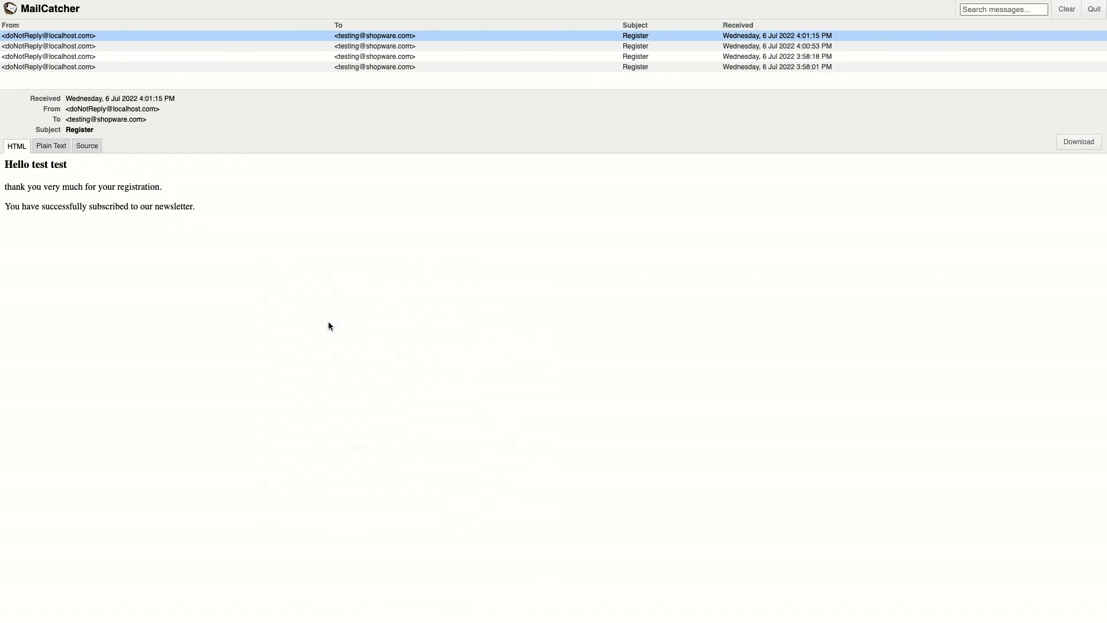
left_click(71, 36)
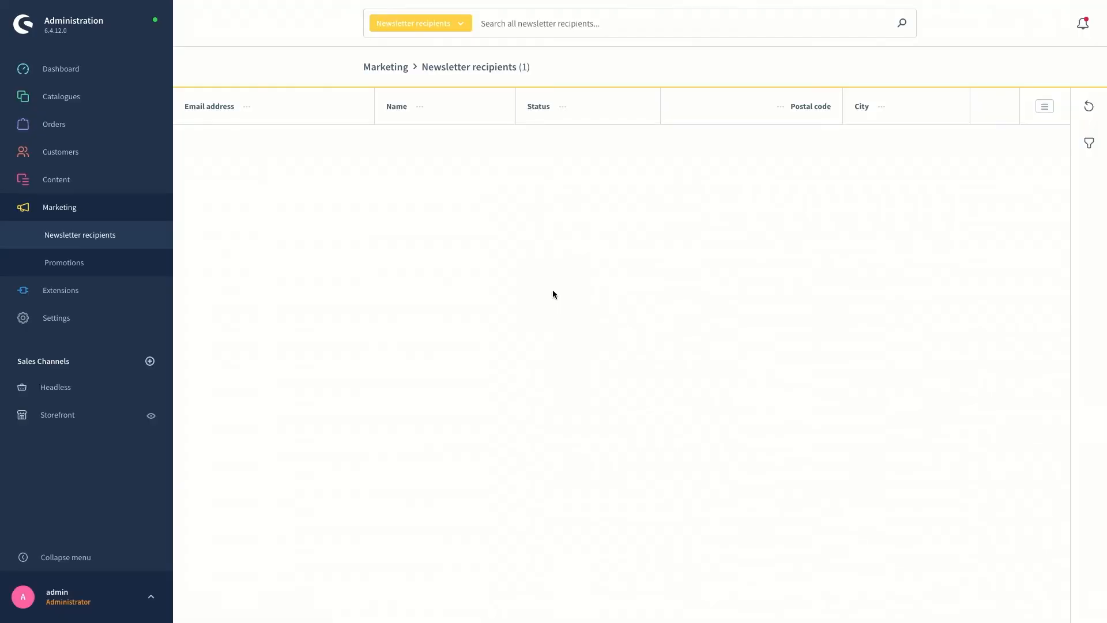
Refresh the newsletter recipients list in the Shopware administration and check the new recipient's status before confirmation.
left_click(71, 266)
left_click(70, 235)
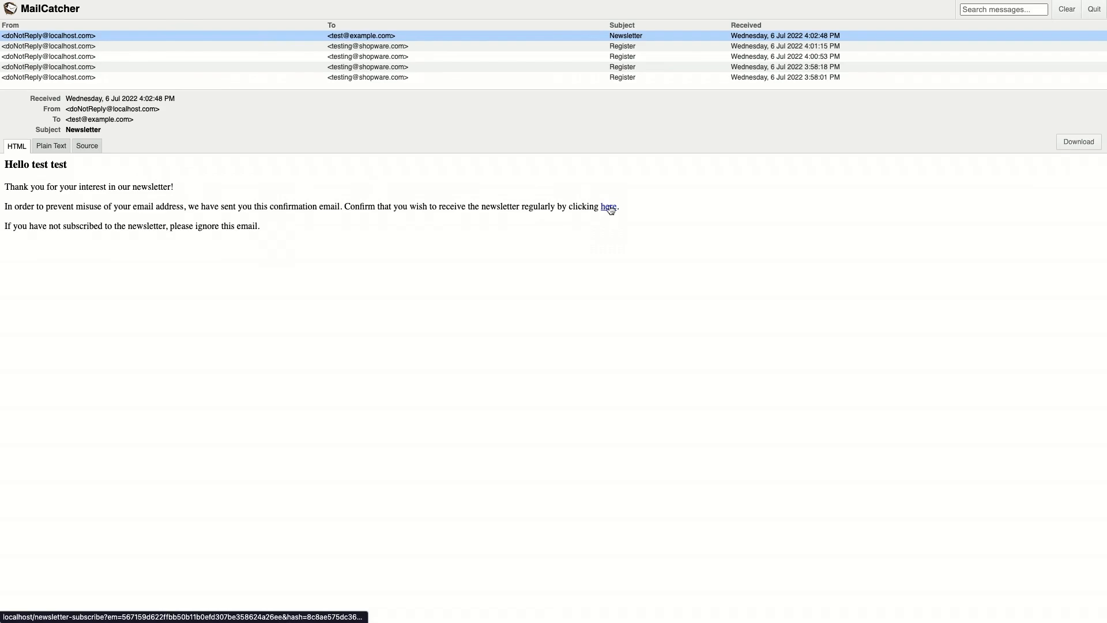
Confirm the newsletter subscription through the link in the MailCatcher confirmation email.
left_click(609, 208)
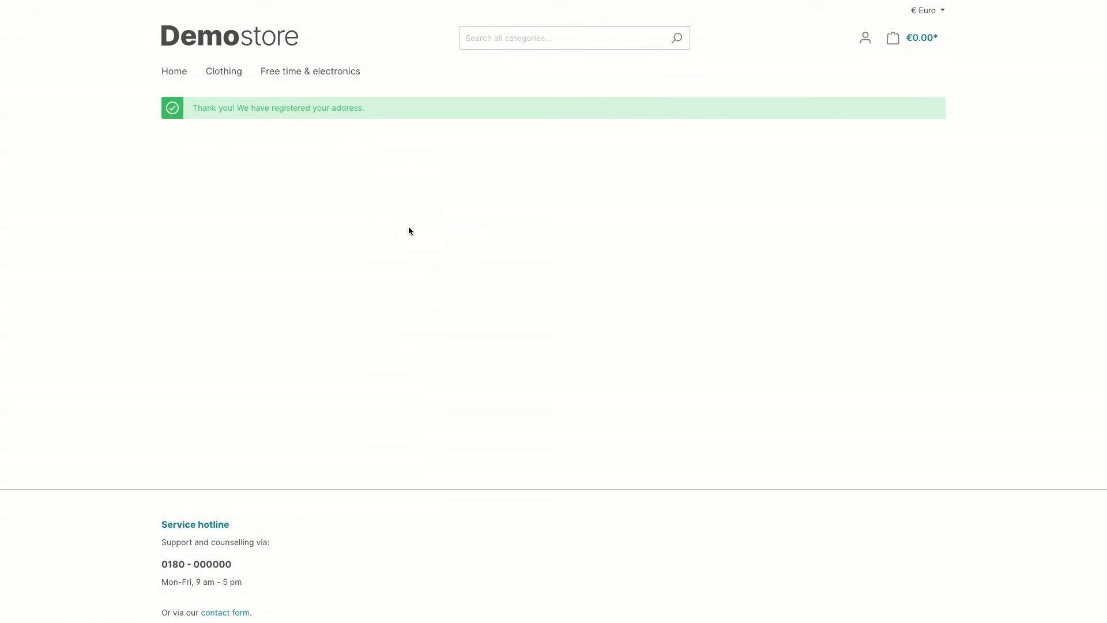
key("ctrl+shift+Tab")
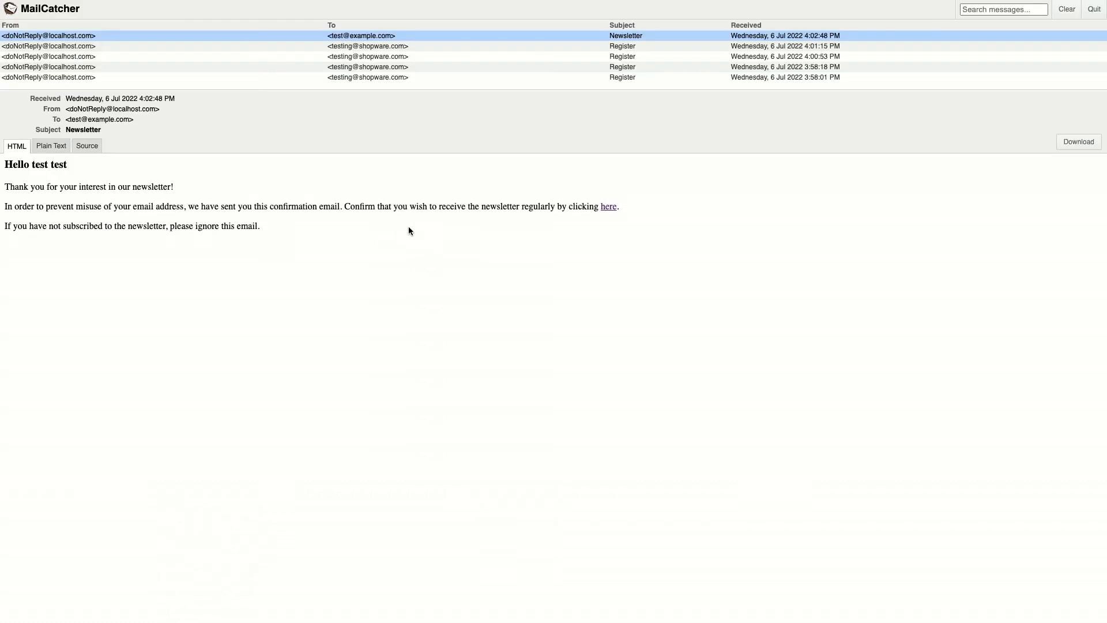
key("ctrl+Tab")
key("ctrl+Tab")
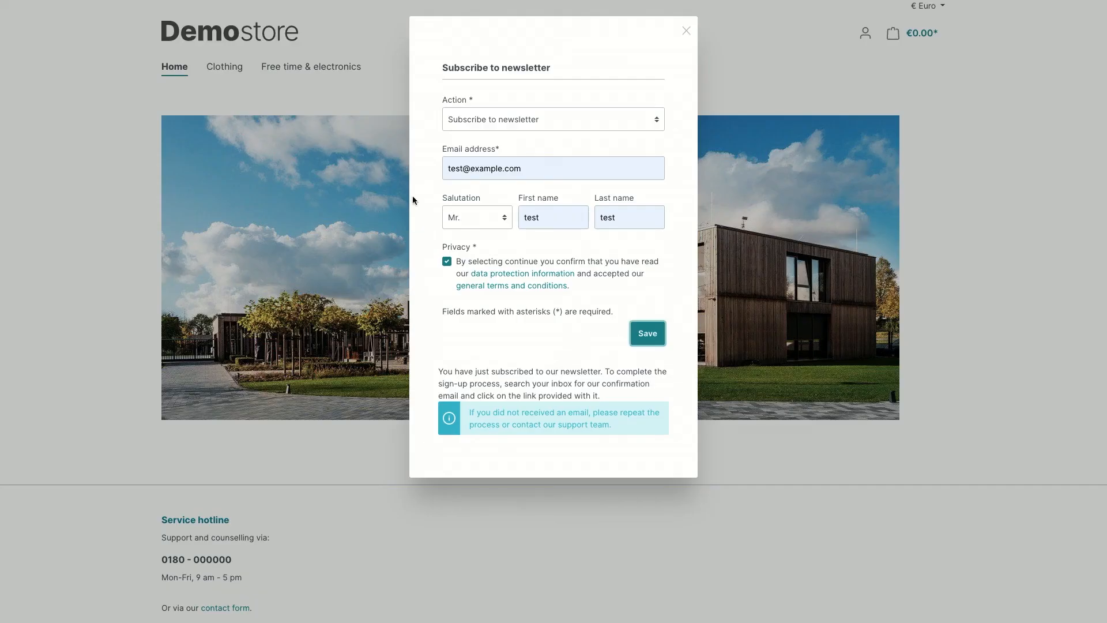
key("ctrl+shift+Tab")
key("ctrl+shift+Tab")
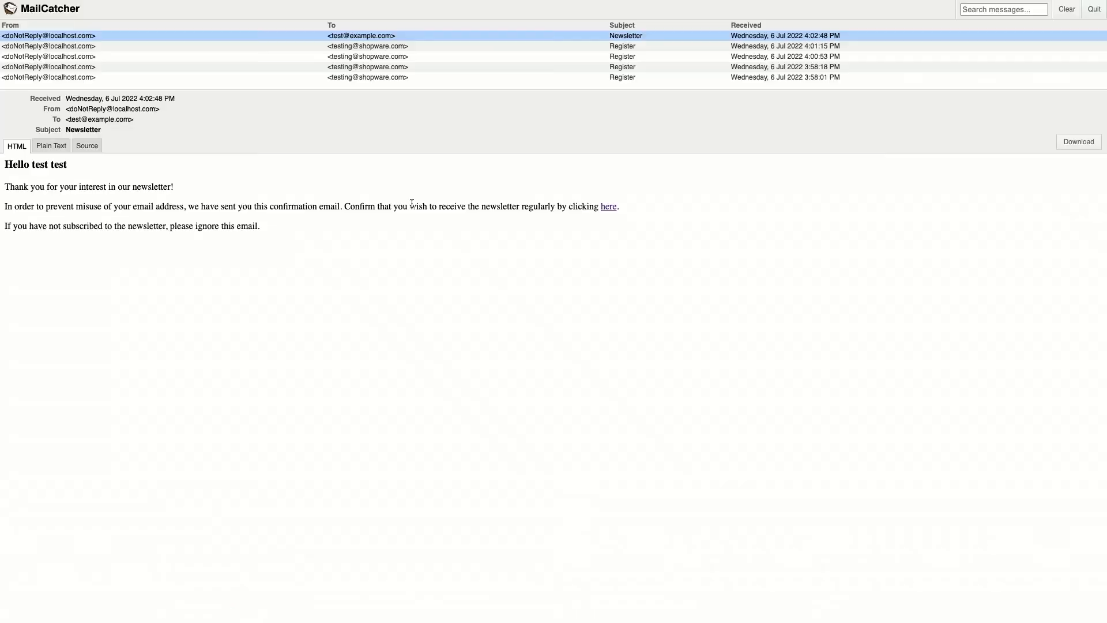
Switch back to the Shopware administration and refresh the newsletter recipients list to check the status after confirmation.
key("ctrl+Tab")
key("ctrl+Tab")
key("ctrl+Tab")
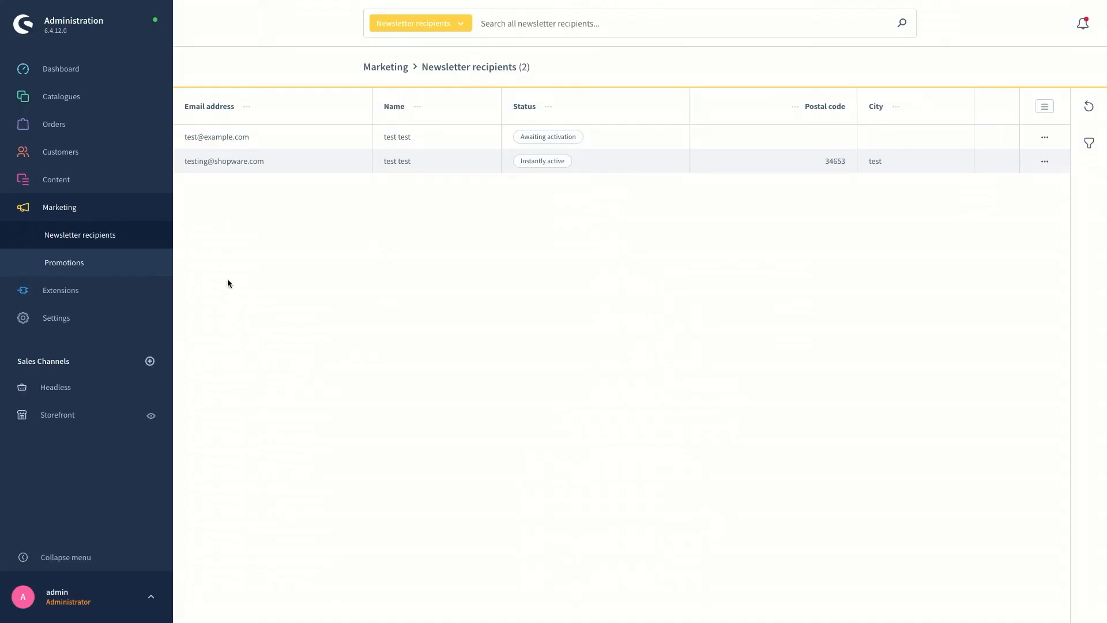
left_click(72, 240)
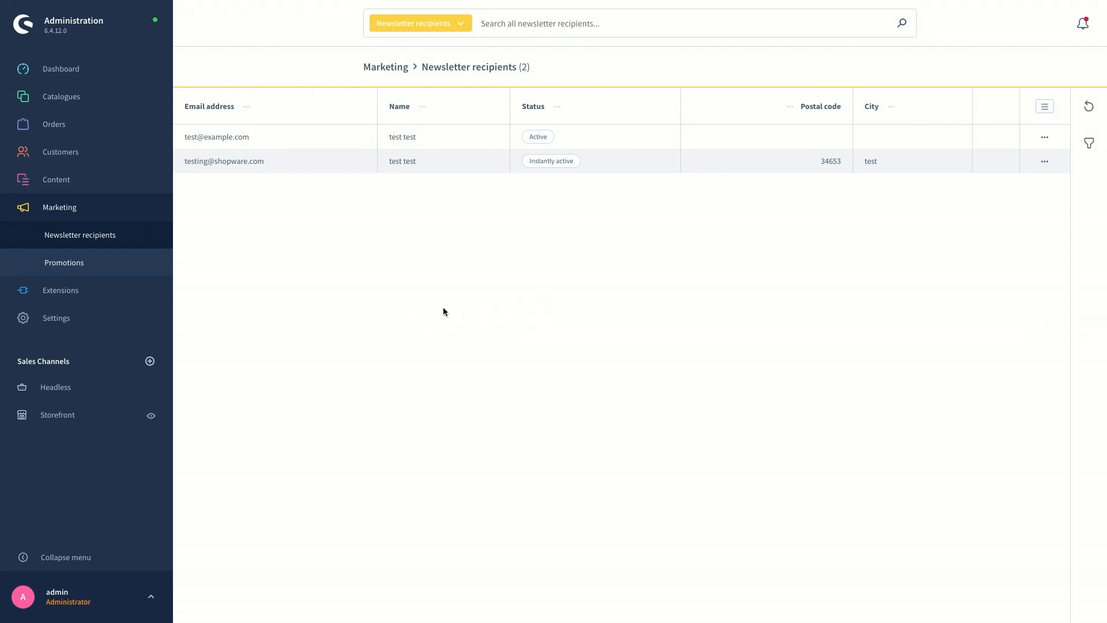
Open the Newsletter double opt-in email template from the shop settings and examine its plain text and HTML mail text.
left_click(52, 323)
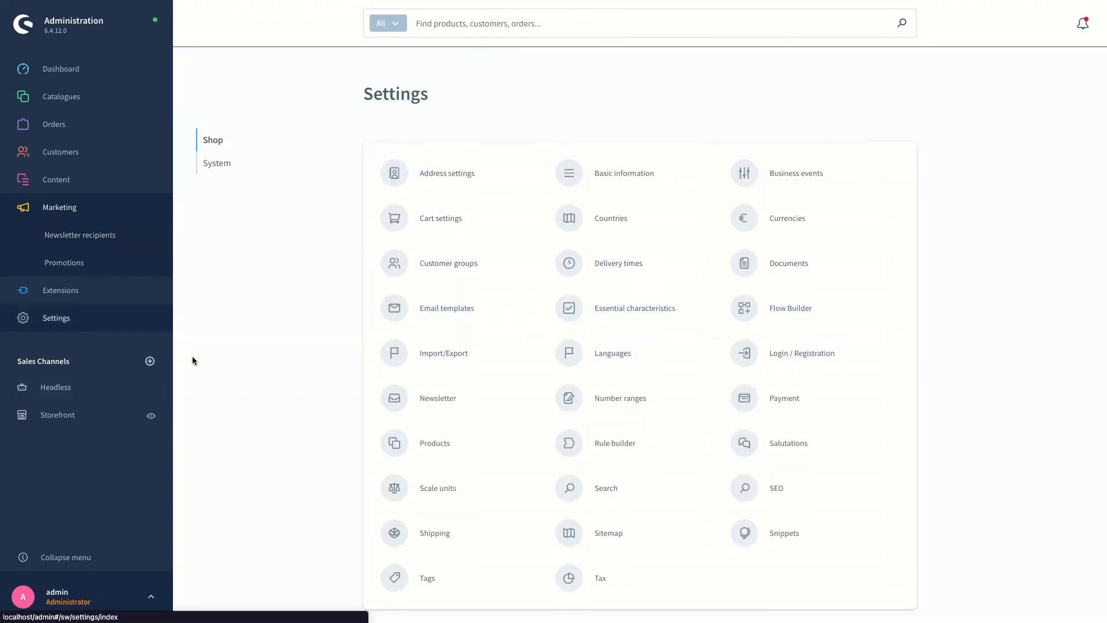
left_click(455, 309)
scroll(532, 396, "down", 5)
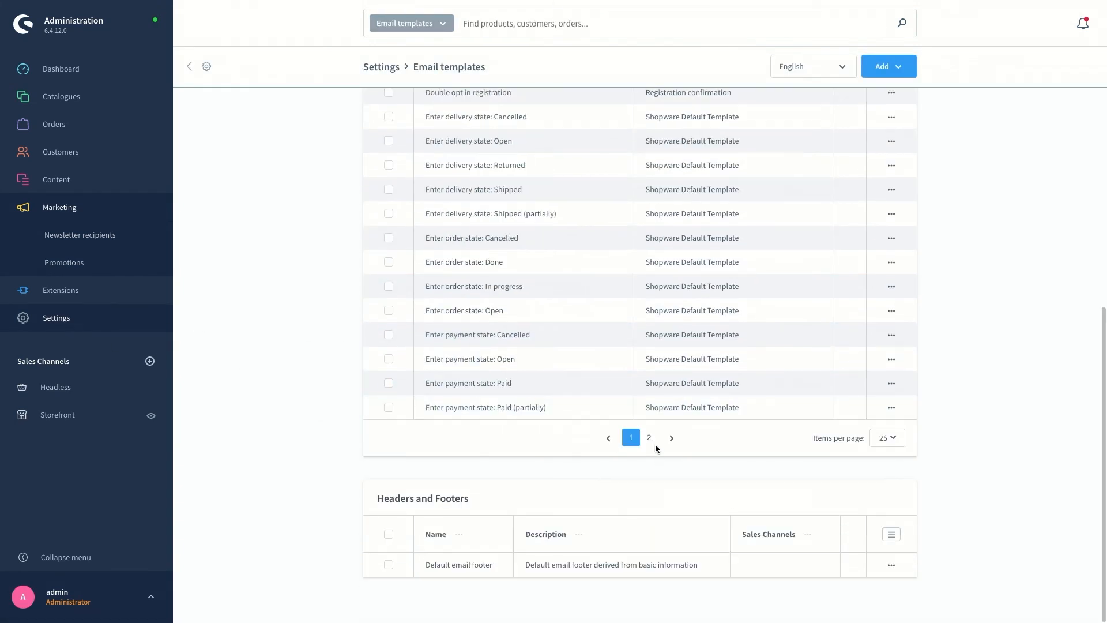
left_click(652, 438)
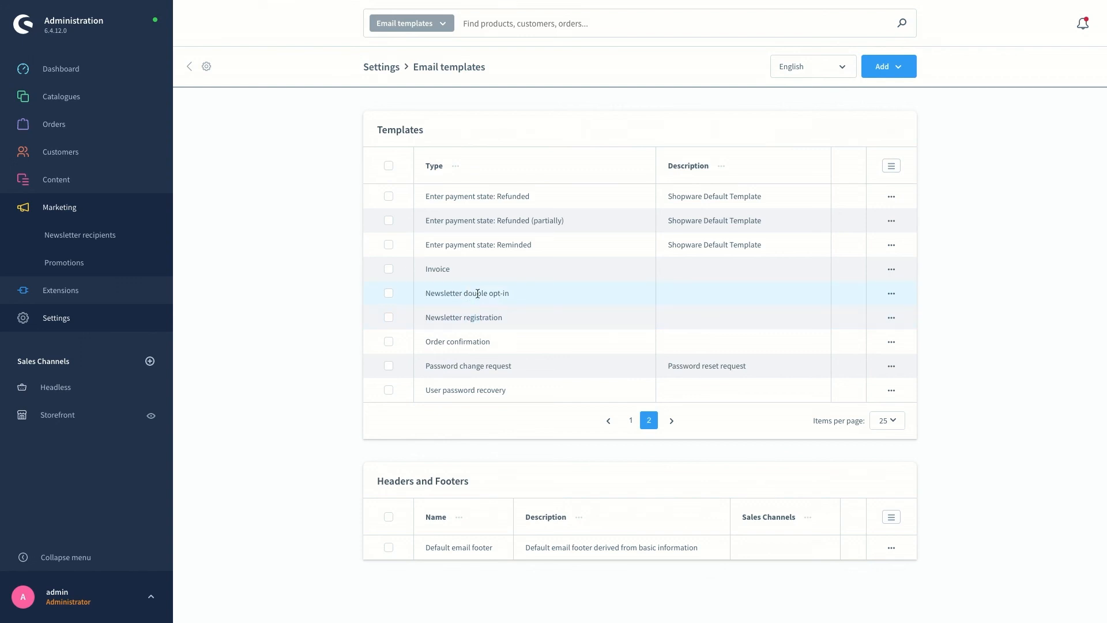
left_click(892, 295)
left_click(894, 322)
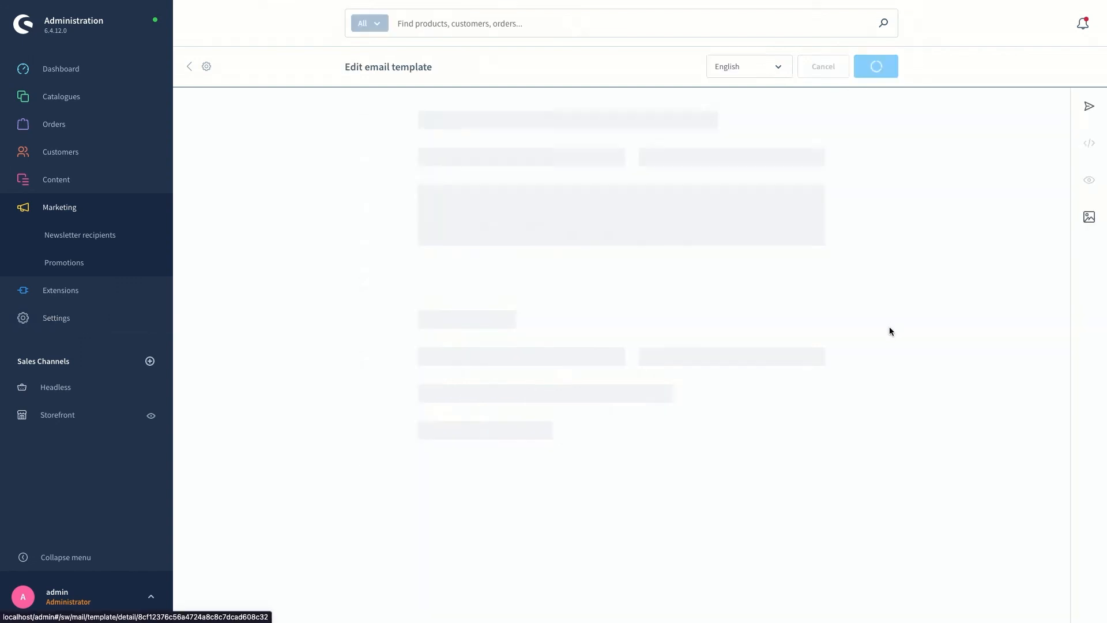
scroll(478, 470, "down", 8)
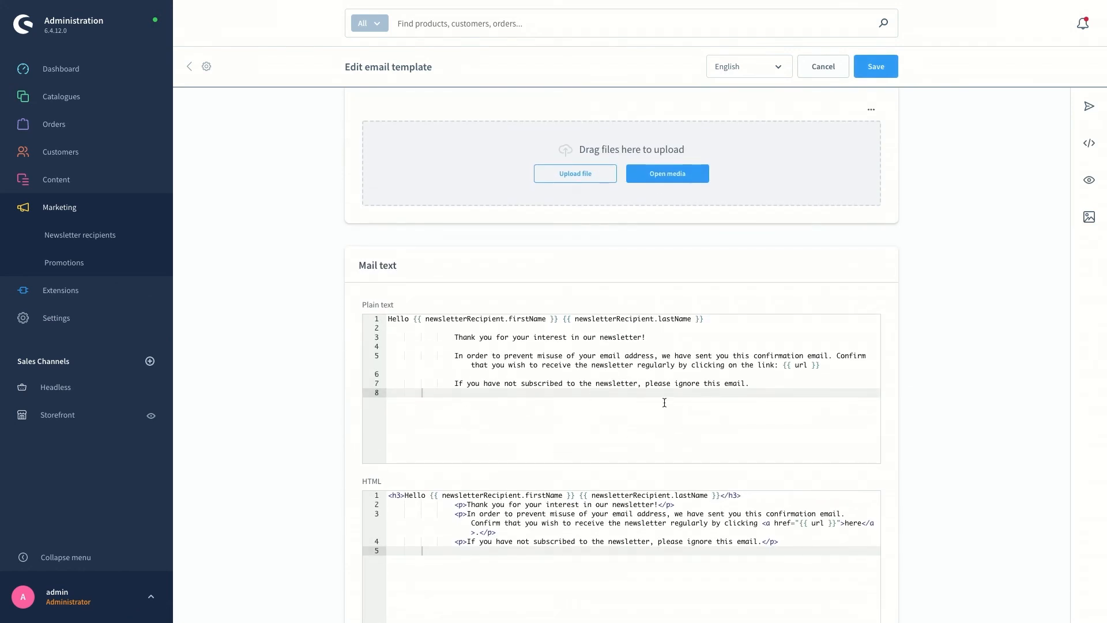
Return to the email templates list, open the Newsletter registration template and examine its contents.
left_click(190, 67)
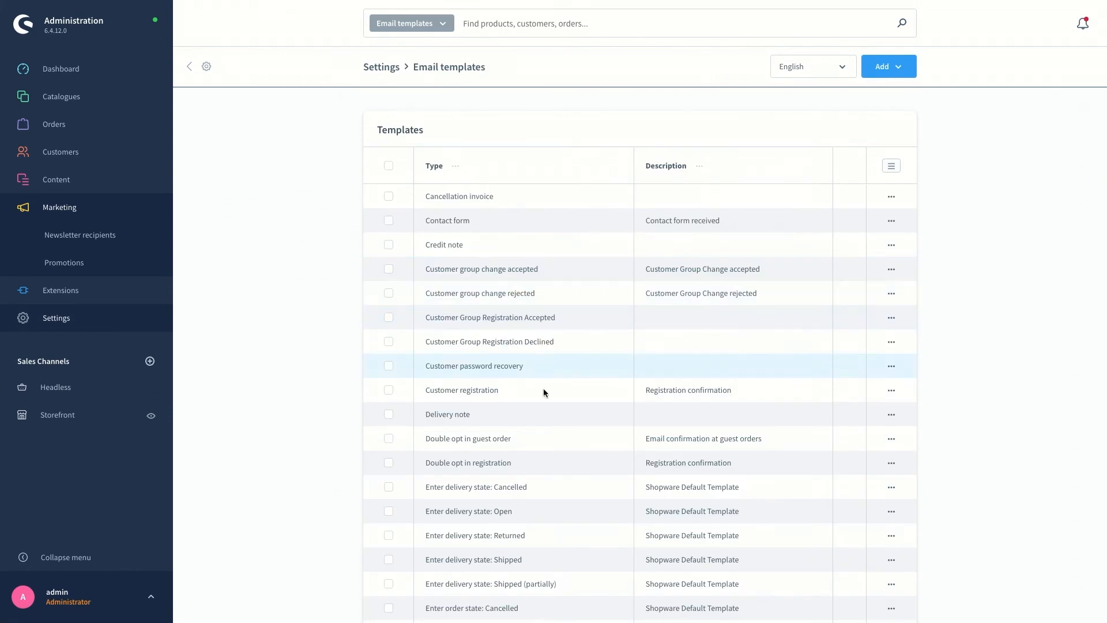
scroll(669, 478, "down", 5)
left_click(648, 437)
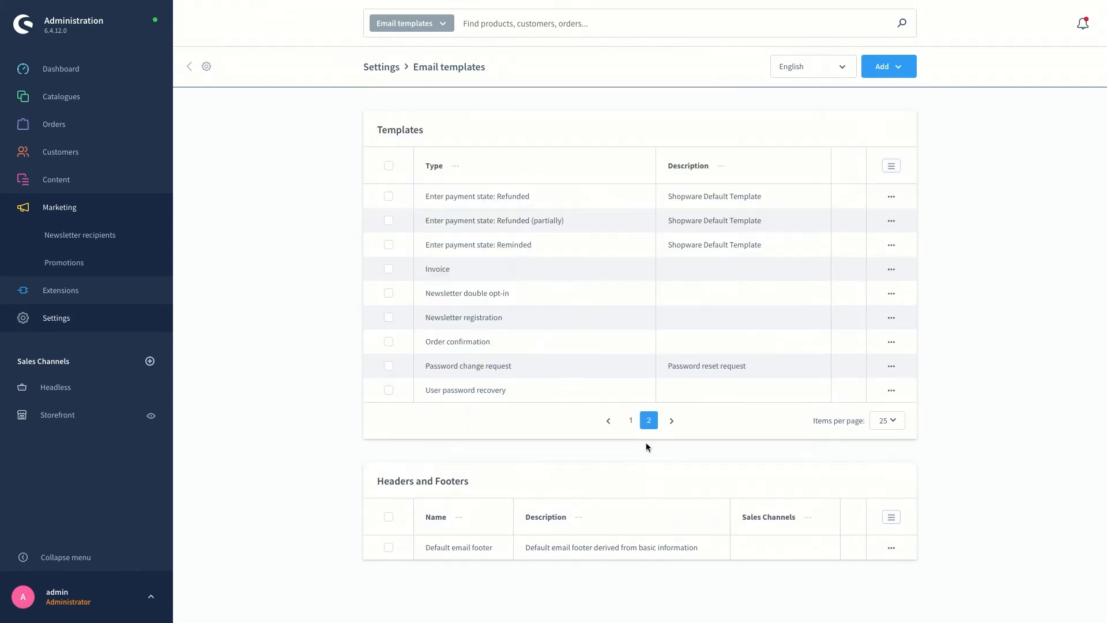
left_click(891, 318)
left_click(898, 345)
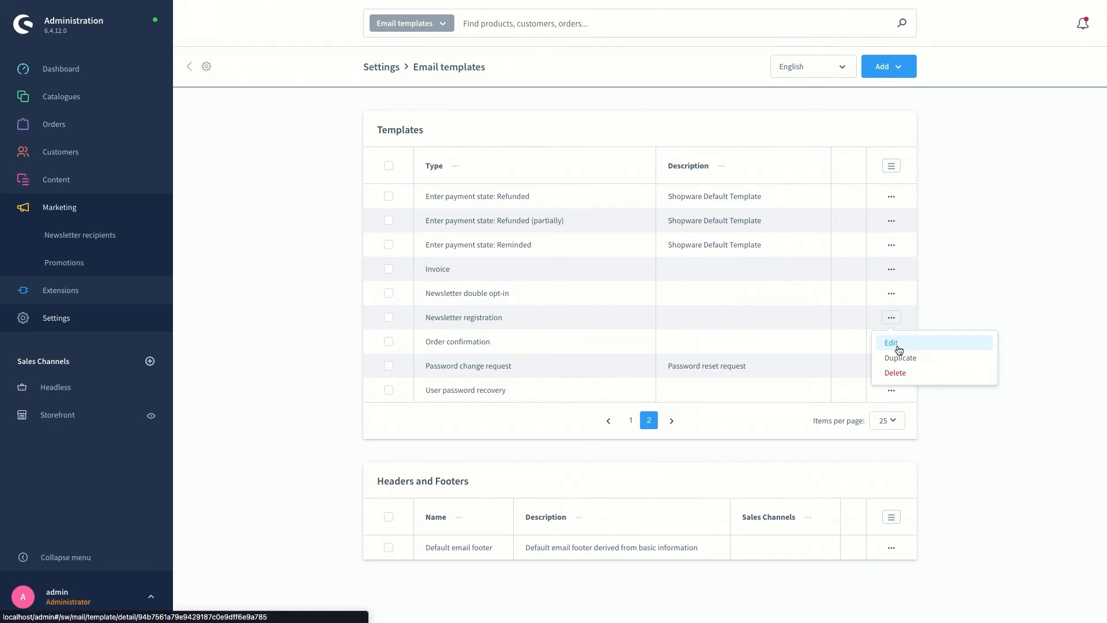
scroll(558, 457, "down", 6)
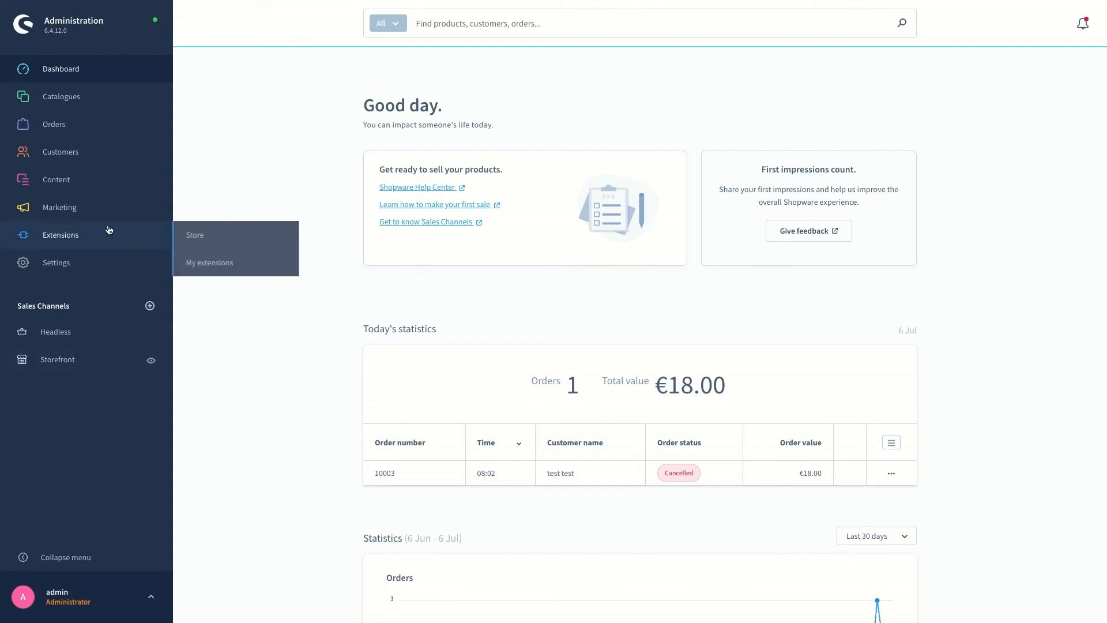
Open the promotions list under marketing and examine the actions available for test promotion-2.
mouse_move(91, 217)
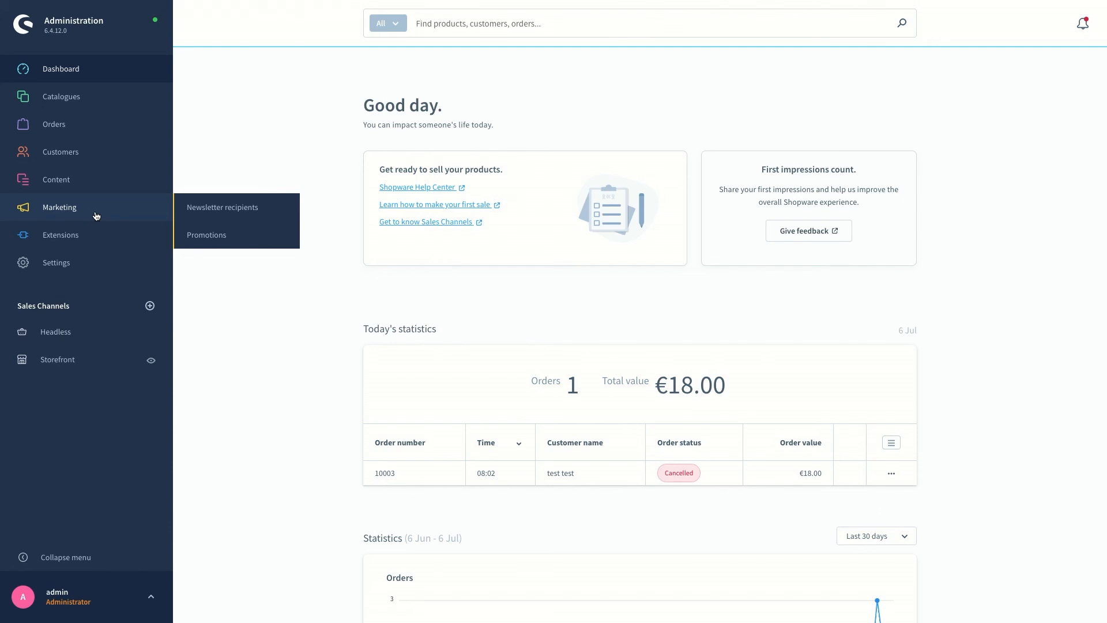
left_click(196, 235)
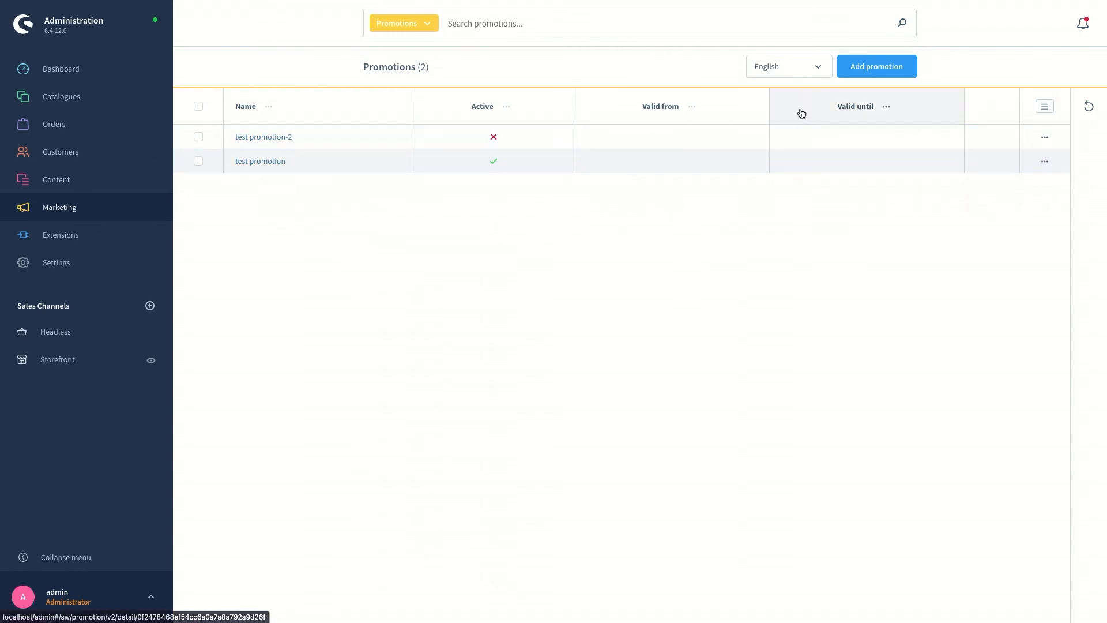
left_click(1044, 138)
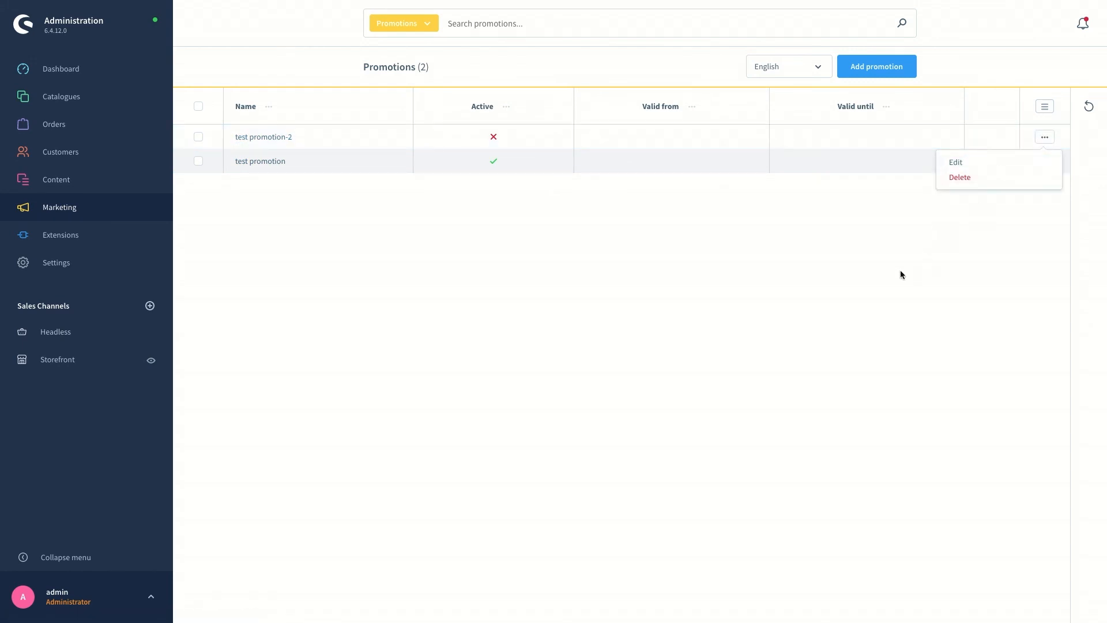
left_click(723, 313)
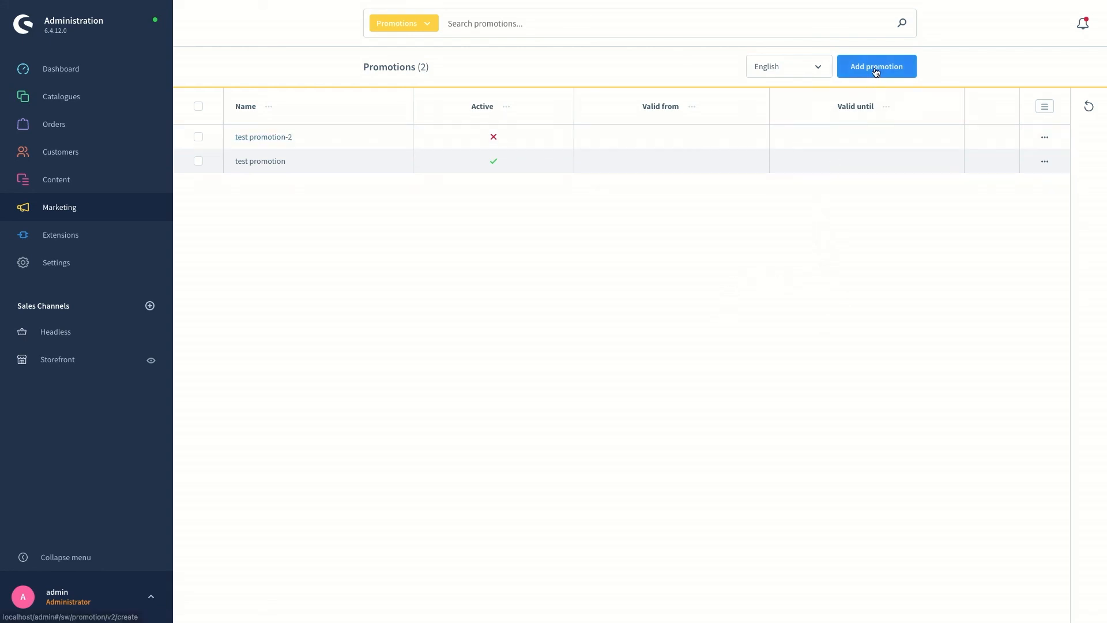
Create a new promotion named "promotion" with priority 1, set it active and save it.
left_click(875, 71)
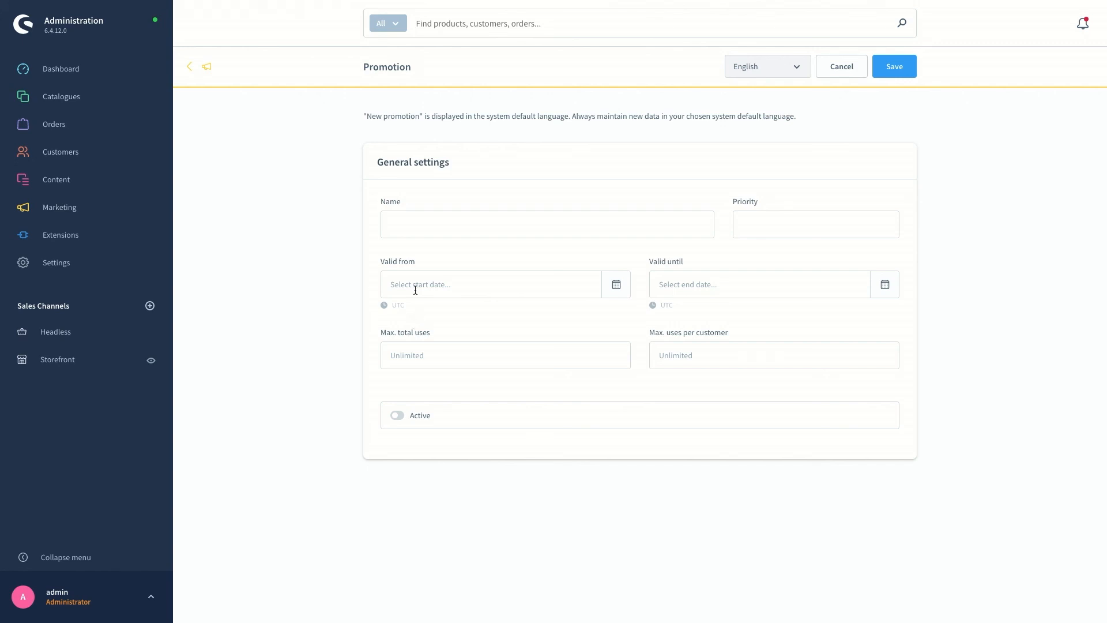
left_click(409, 222)
type("p")
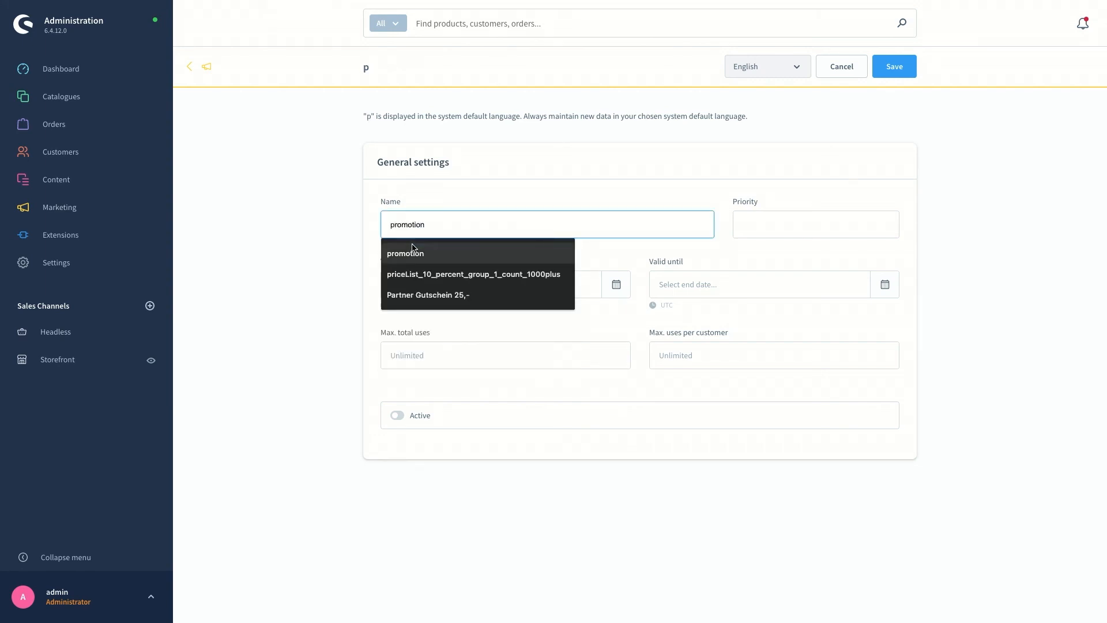
left_click(415, 253)
left_click(802, 225)
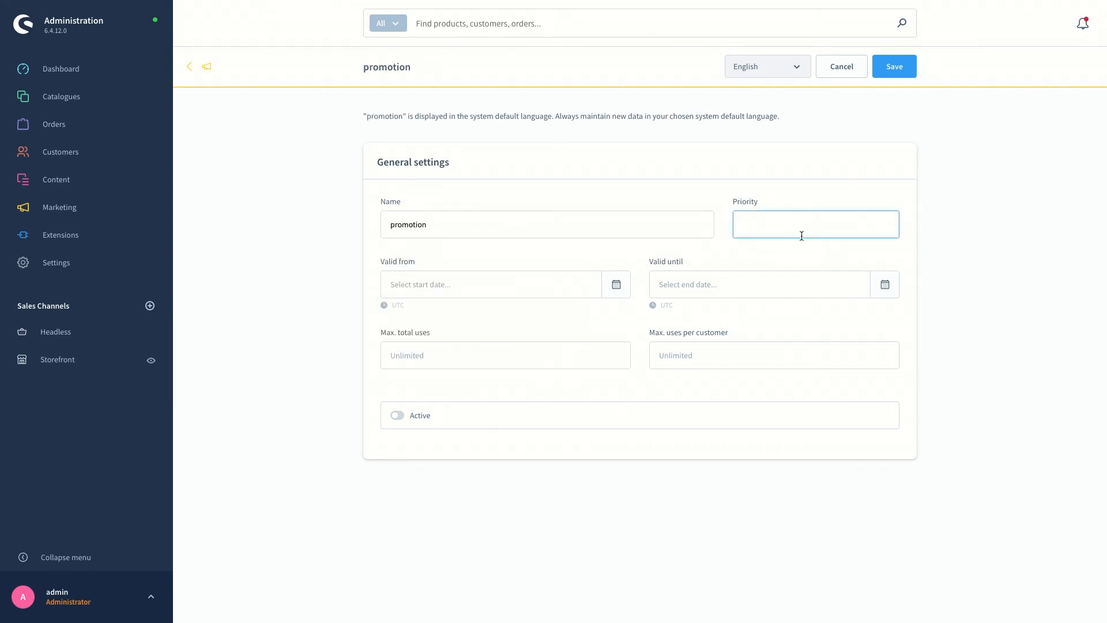
type("1")
left_click(397, 416)
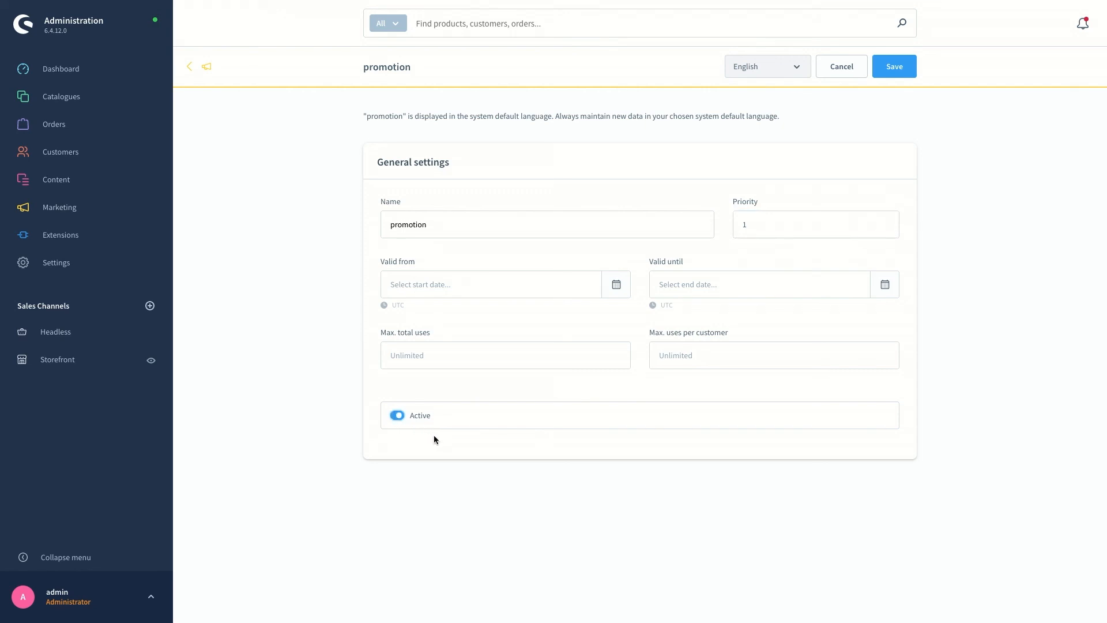
left_click(895, 70)
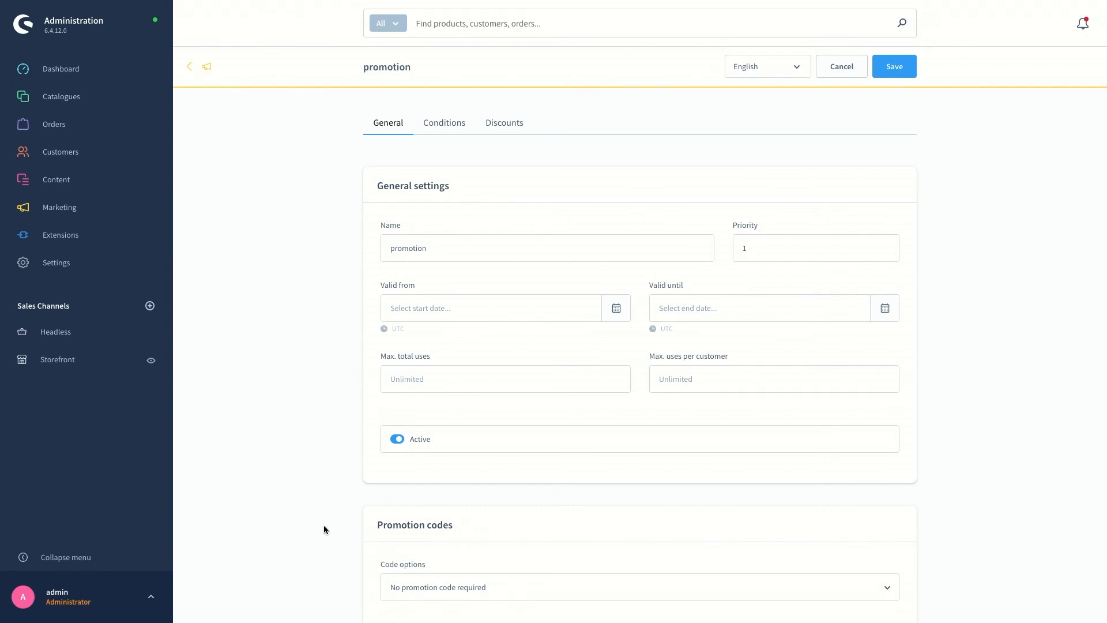
Set the promotion's code option to Fixed promotion code and generate a random code.
scroll(316, 517, "down", 1)
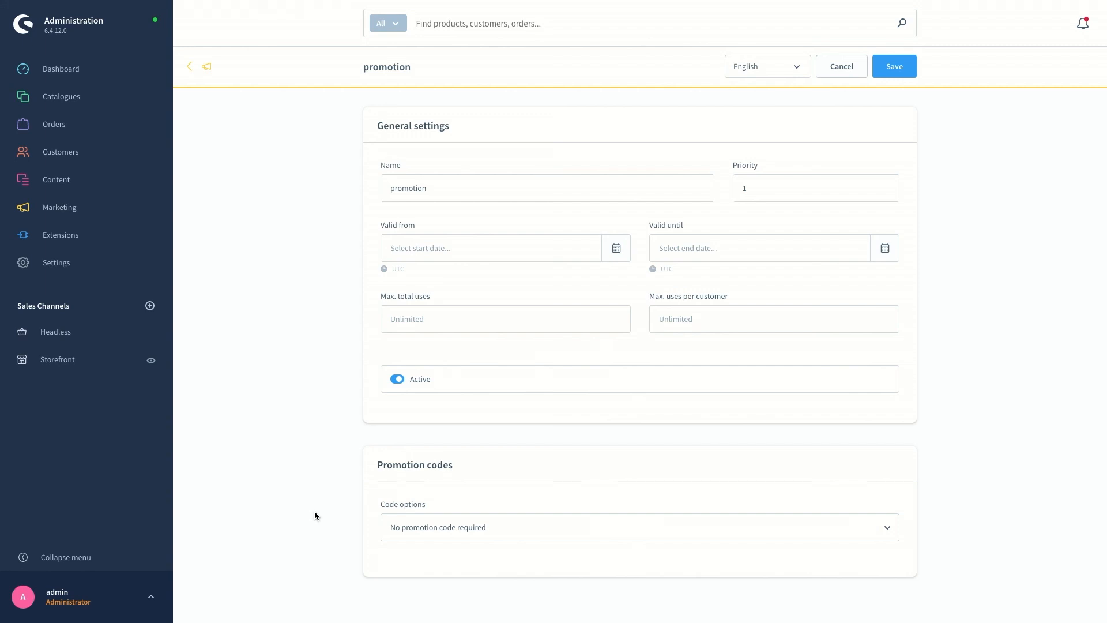
left_click(405, 527)
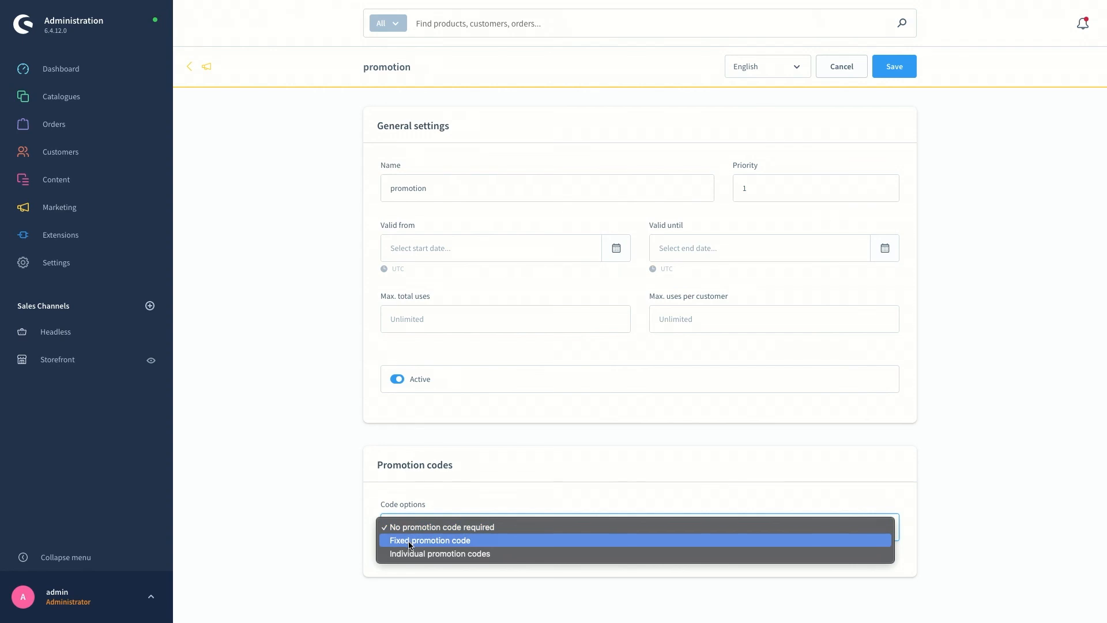
left_click(411, 542)
scroll(489, 518, "down", 2)
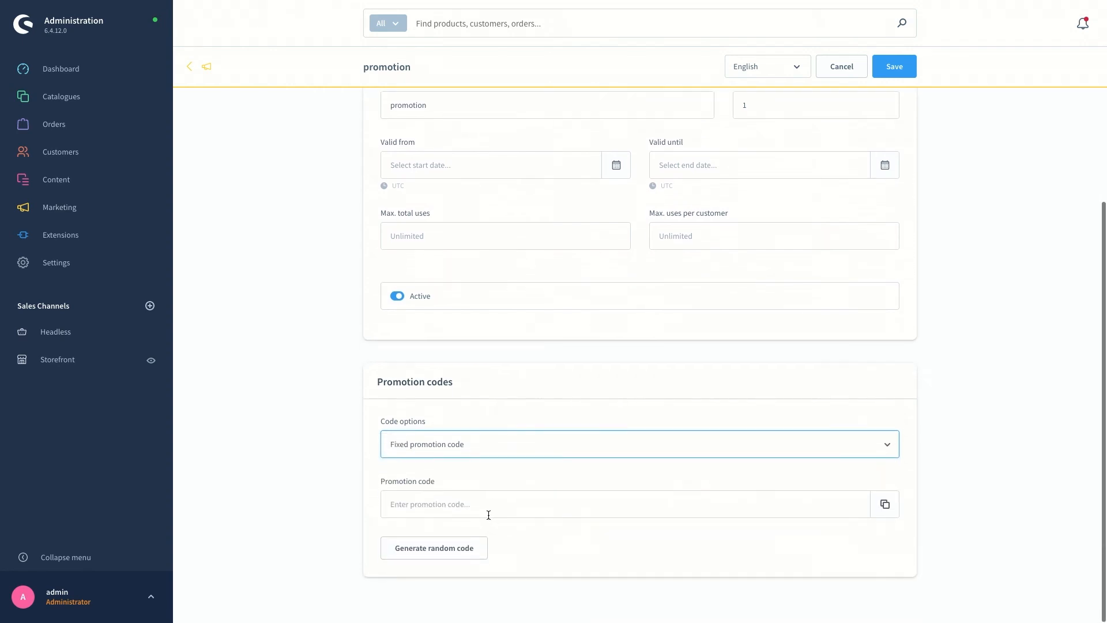
left_click(444, 504)
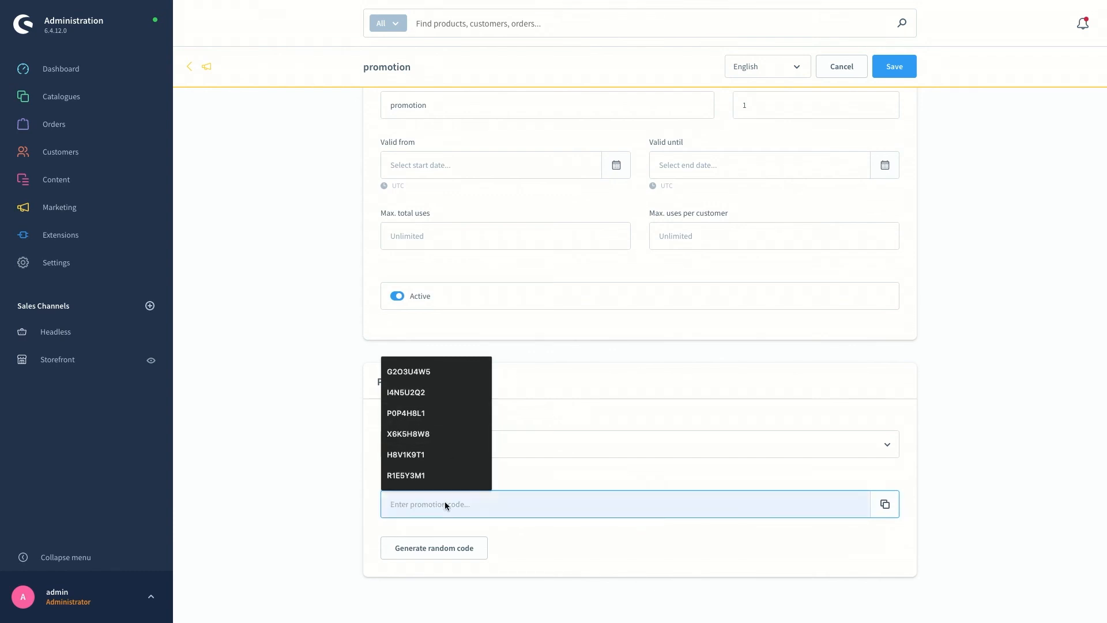
left_click(520, 548)
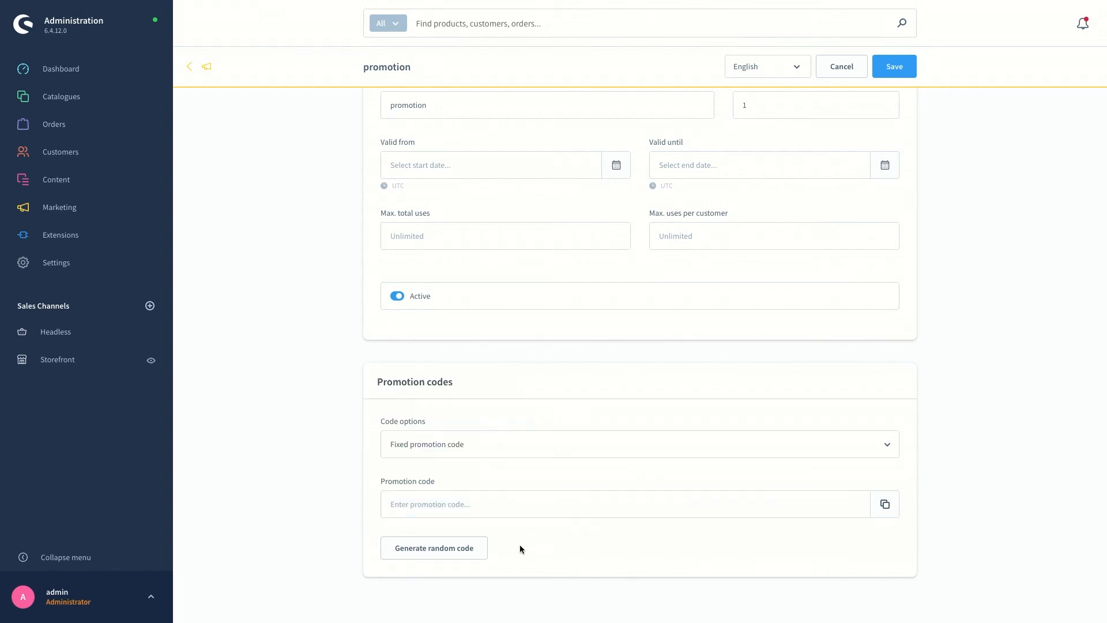
left_click(437, 555)
Switch the code option to Individual promotion codes and generate 10 new codes with a code length of 5.
left_click(688, 450)
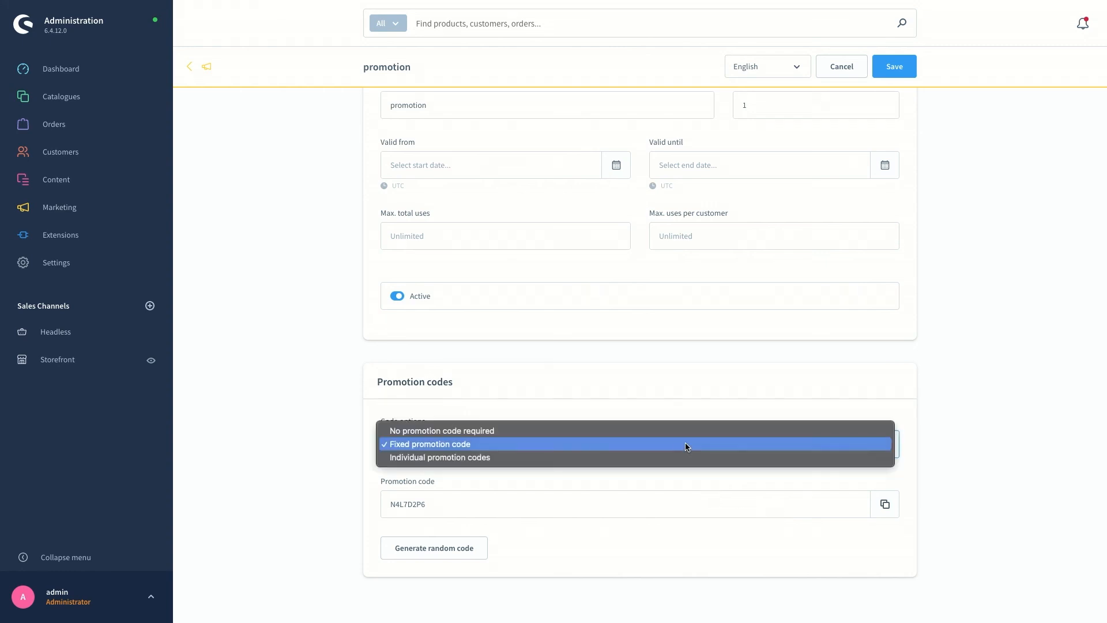
left_click(534, 456)
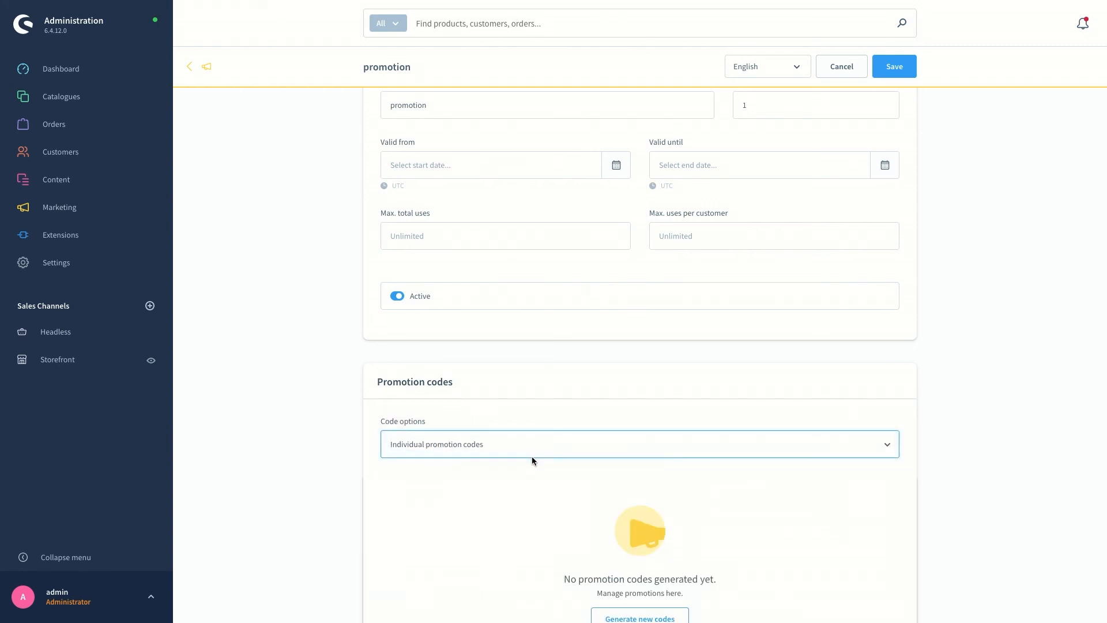
scroll(495, 479, "down", 2)
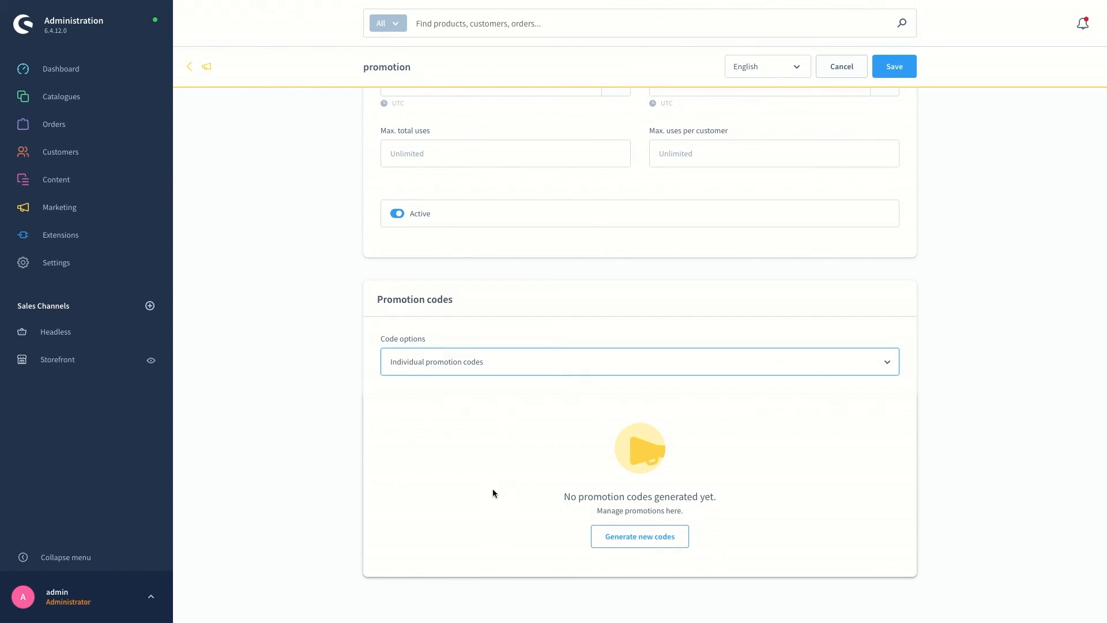
left_click(632, 535)
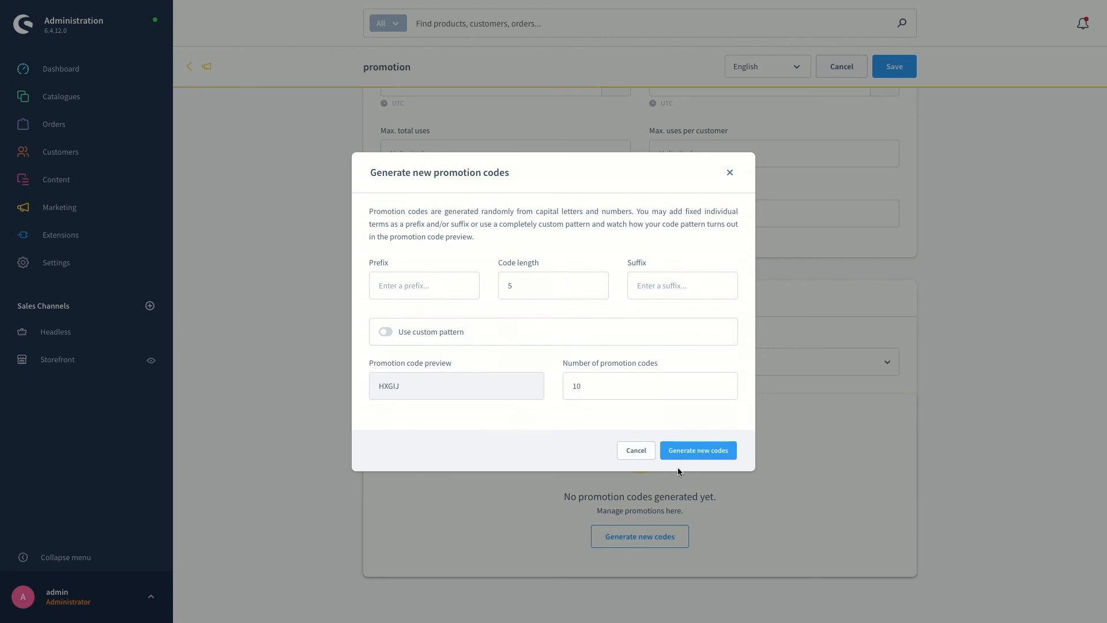
left_click(695, 458)
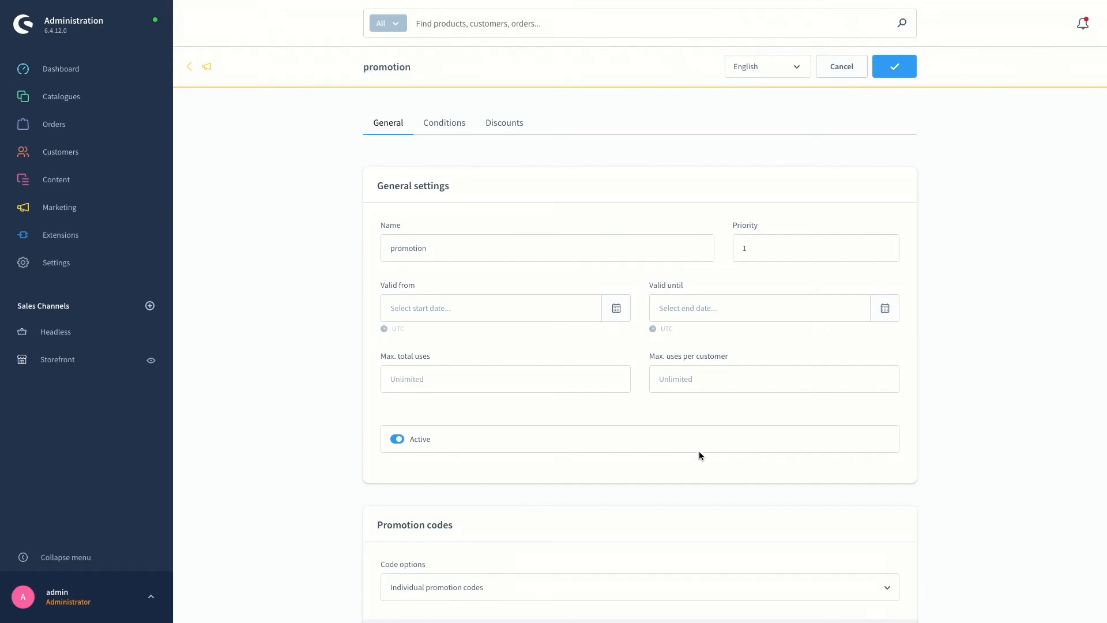
Examine the generated codes and the dialogs for adding codes and generating new ones, closing both without making changes.
scroll(549, 448, "down", 6)
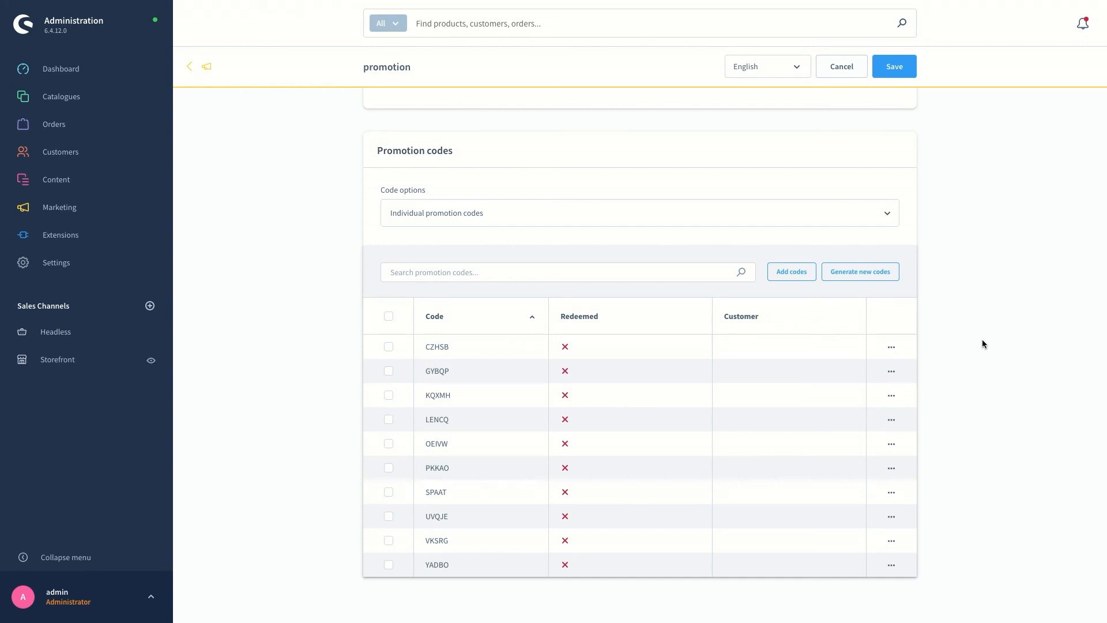
left_click(800, 275)
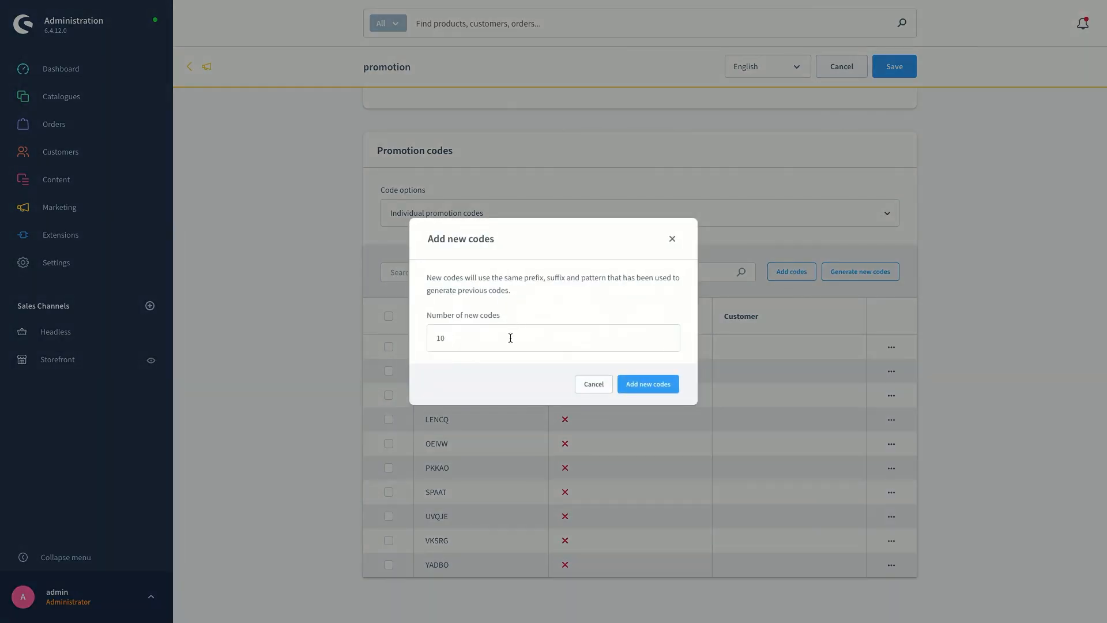
left_click(484, 339)
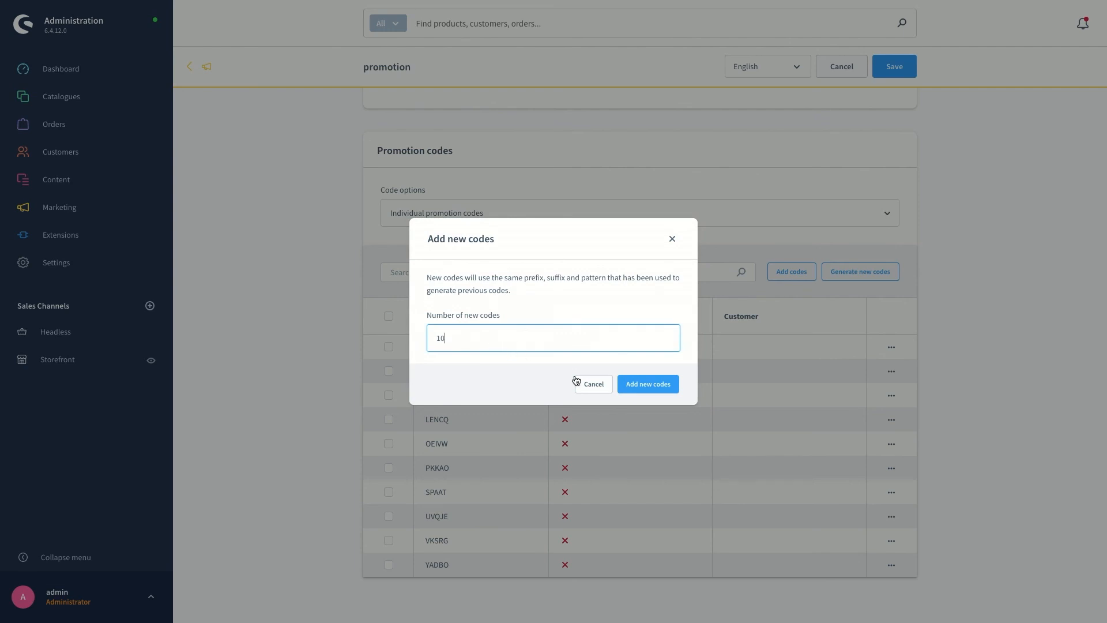
left_click(587, 391)
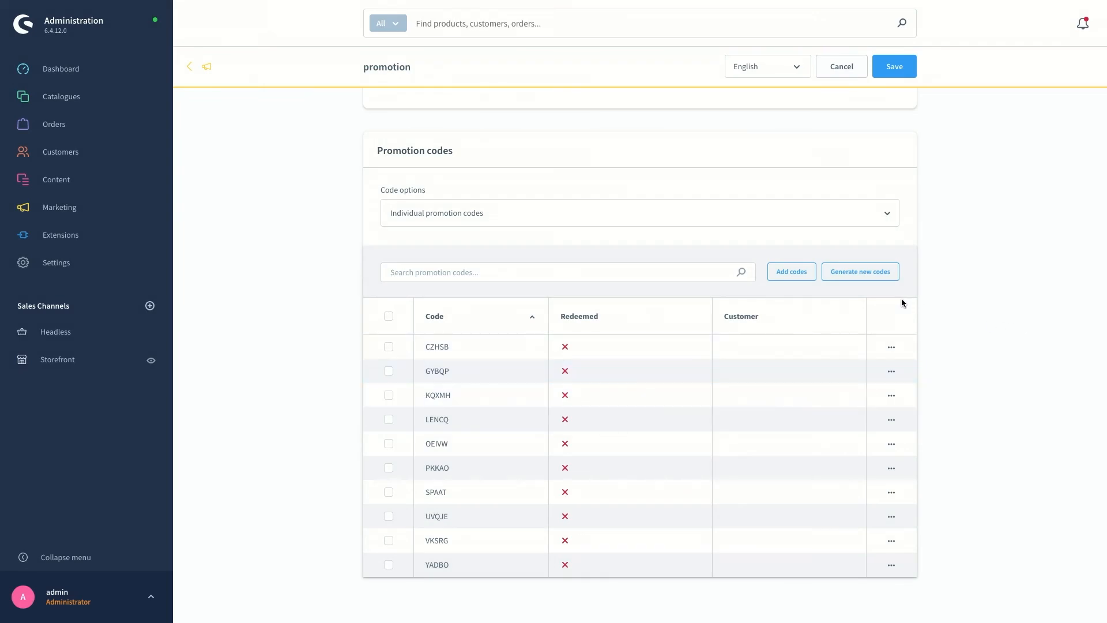
left_click(880, 278)
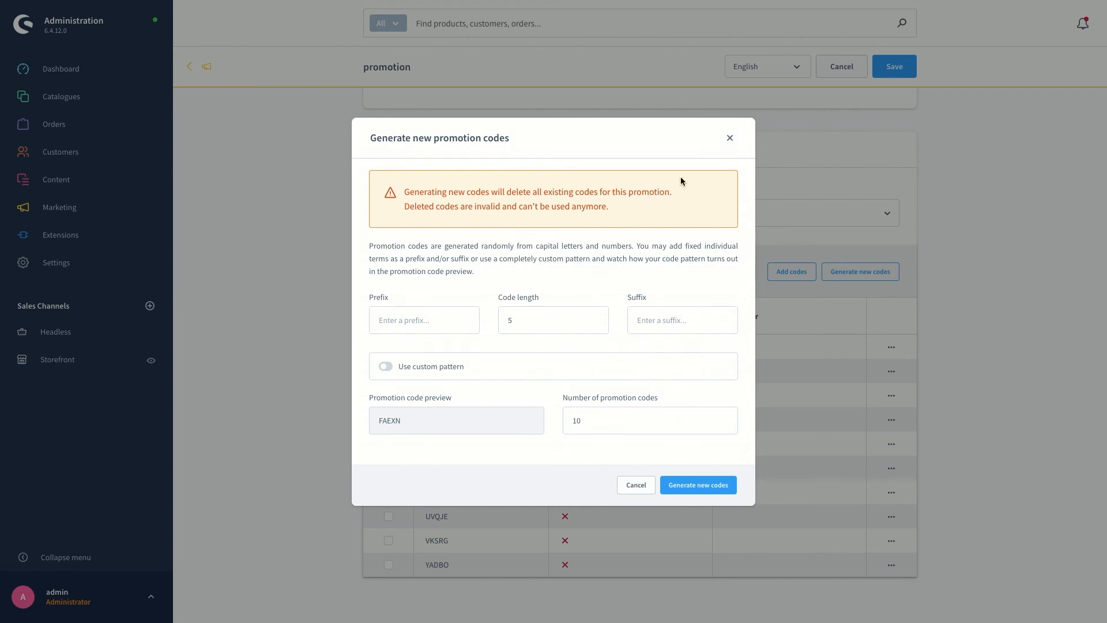
left_click(730, 139)
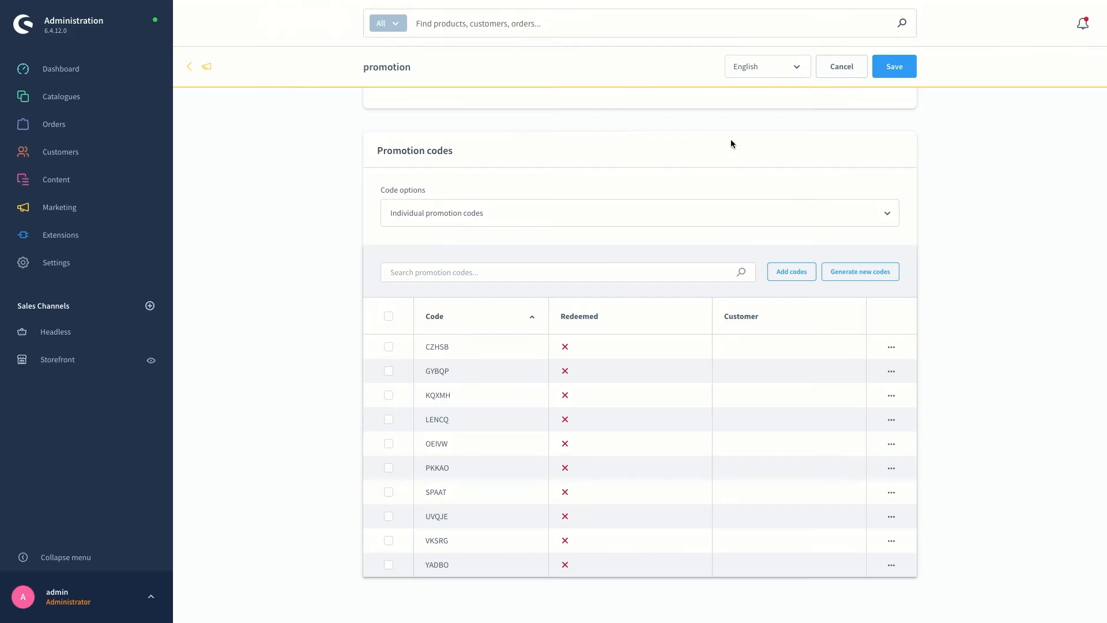
Assign the Storefront sales channel in the promotion's pre-conditions.
scroll(986, 352, "up", 4)
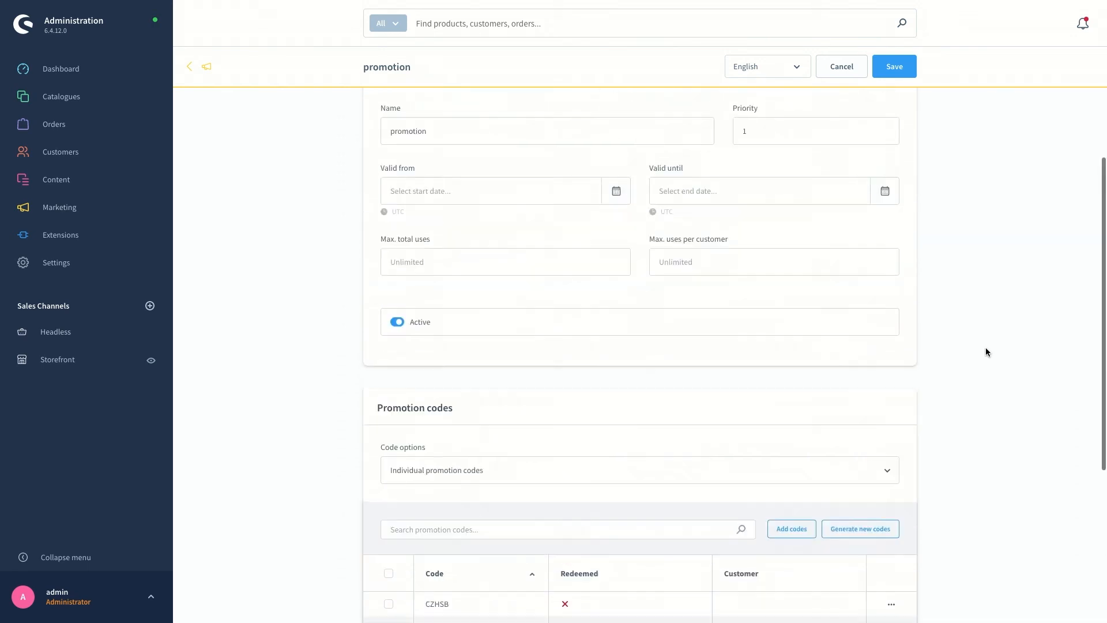
scroll(985, 352, "up", 2)
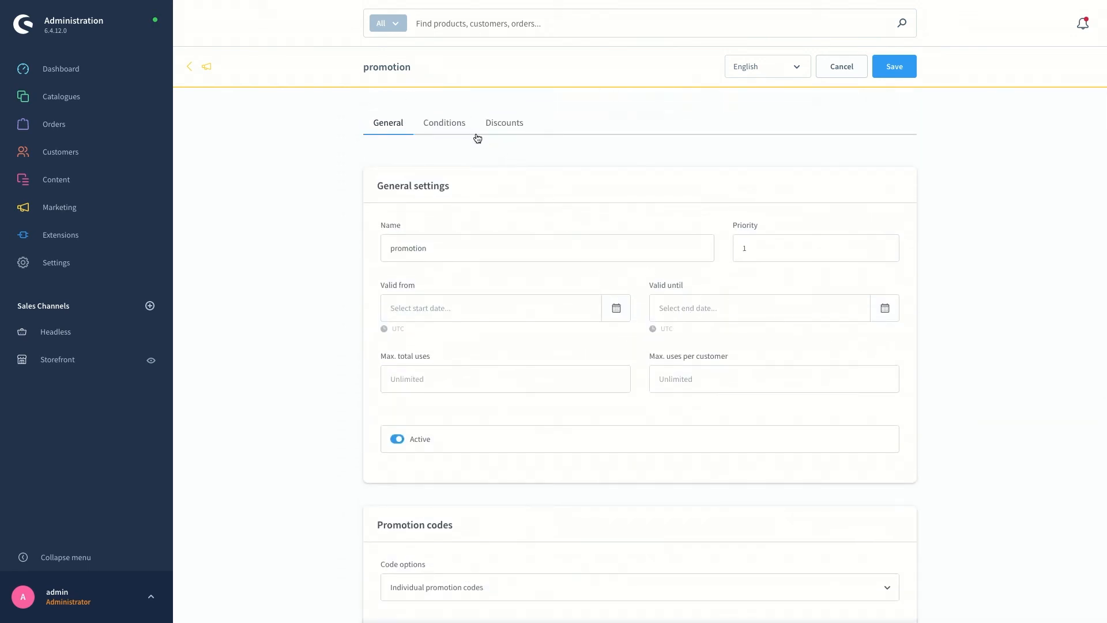
left_click(441, 128)
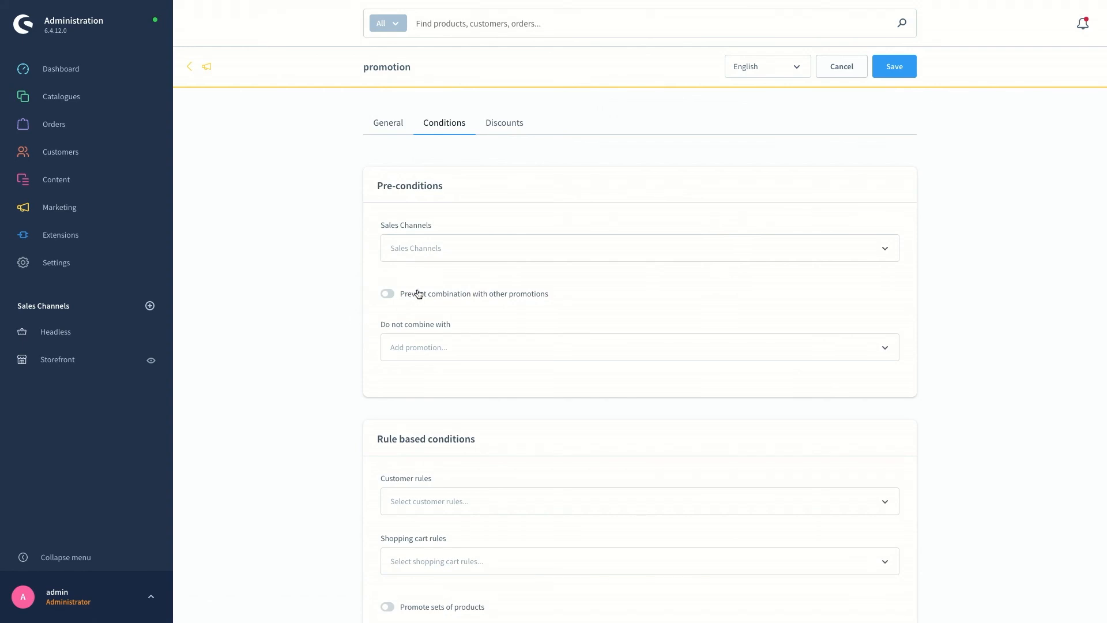
left_click(417, 251)
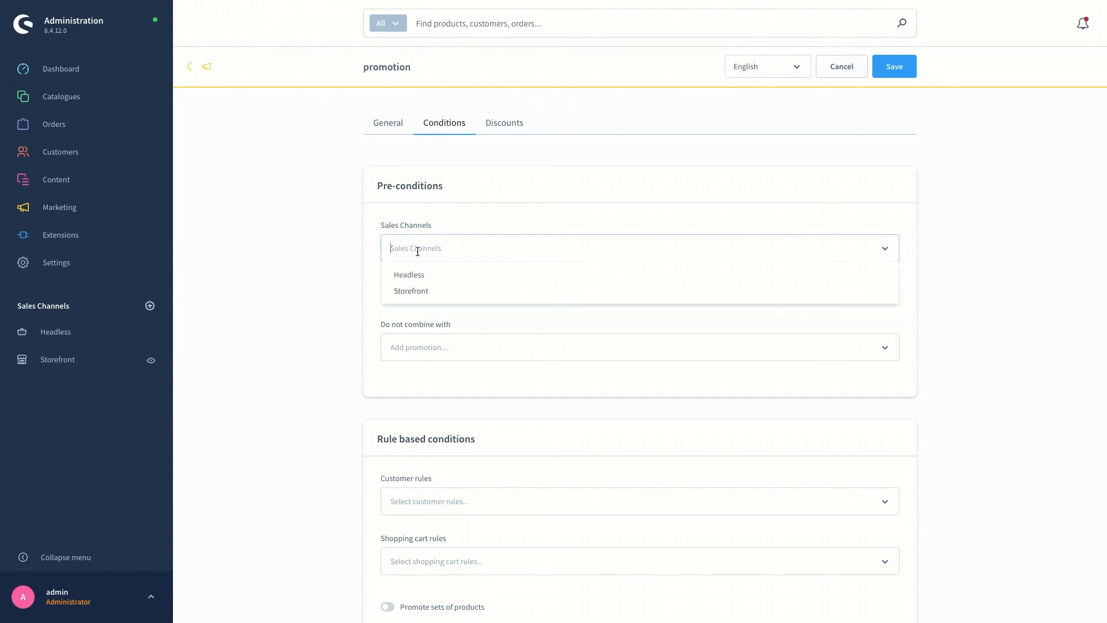
left_click(411, 290)
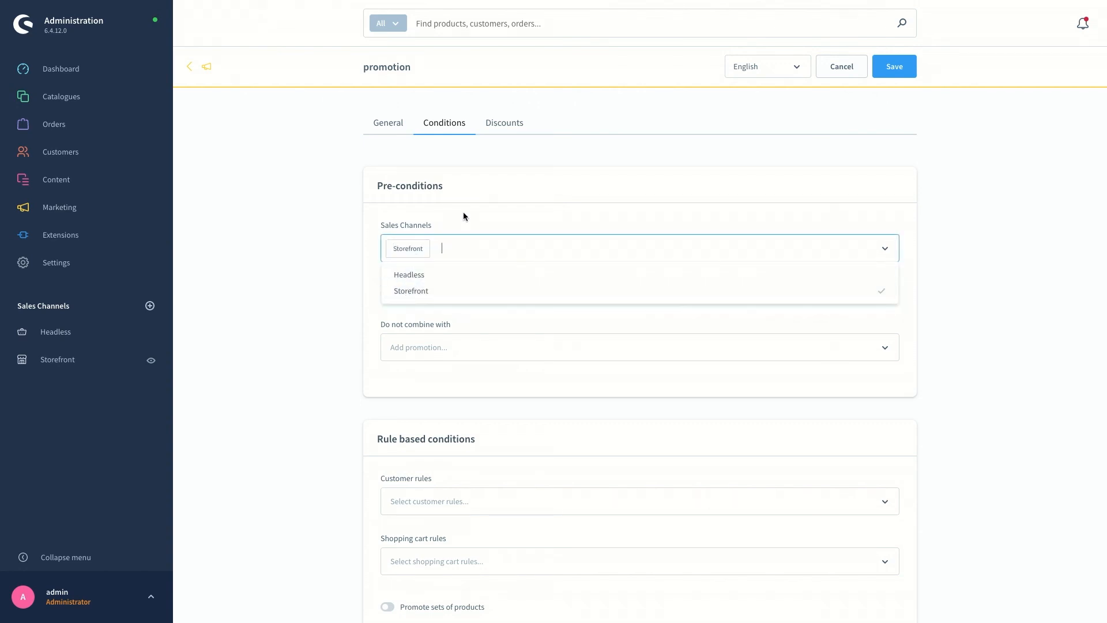
left_click(464, 216)
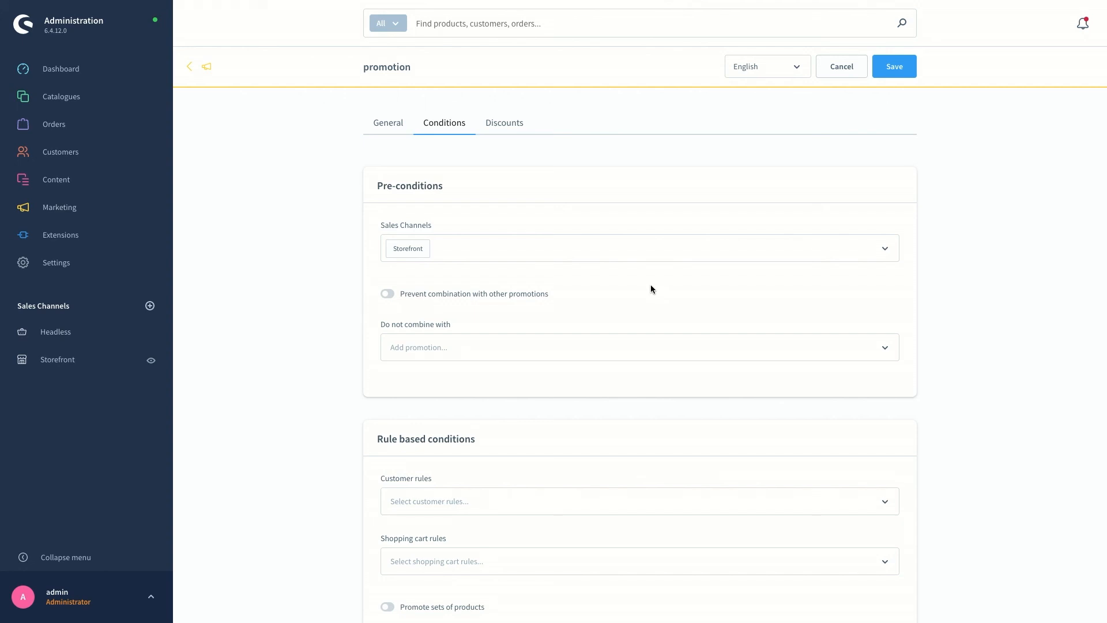
Turn the option preventing combination with other promotions on and off again, and exclude only "test promotion" from being combined.
left_click(389, 294)
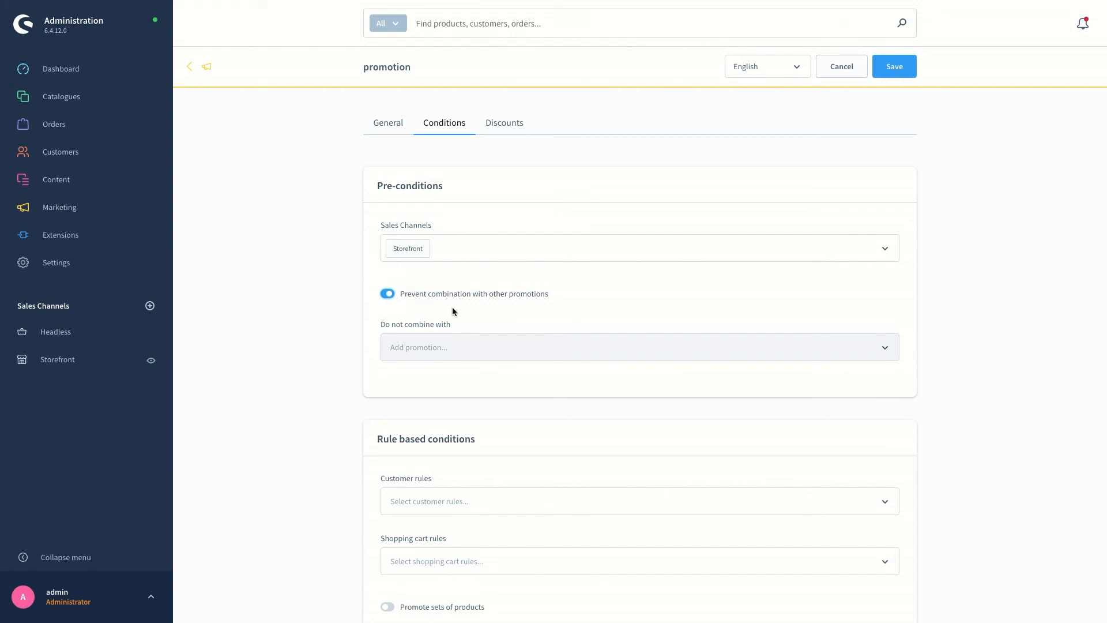
left_click(389, 296)
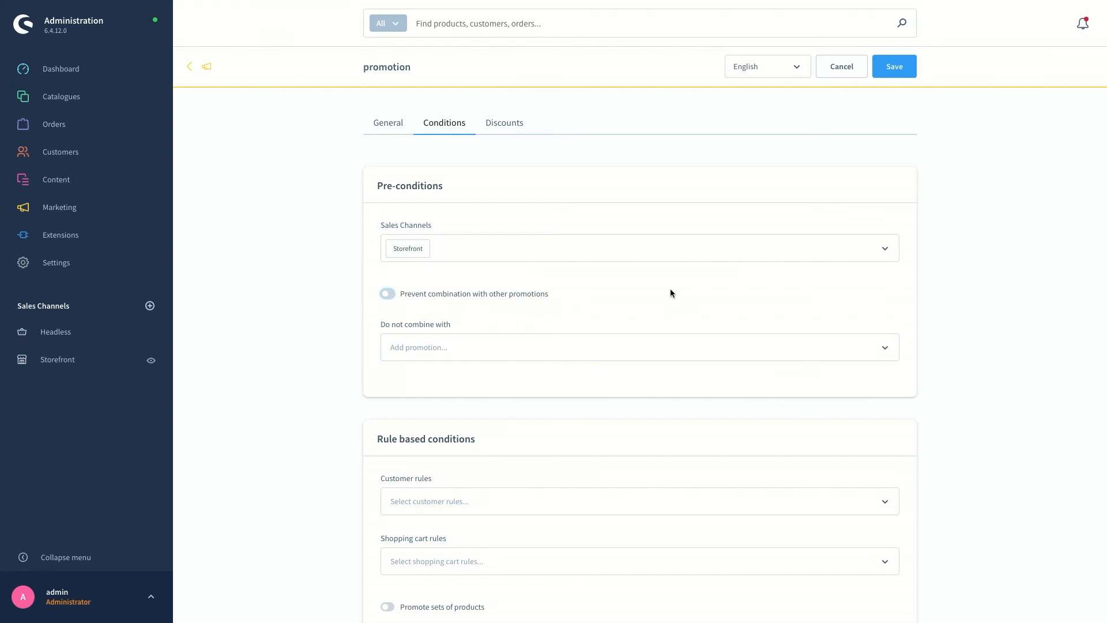
scroll(669, 297, "down", 1)
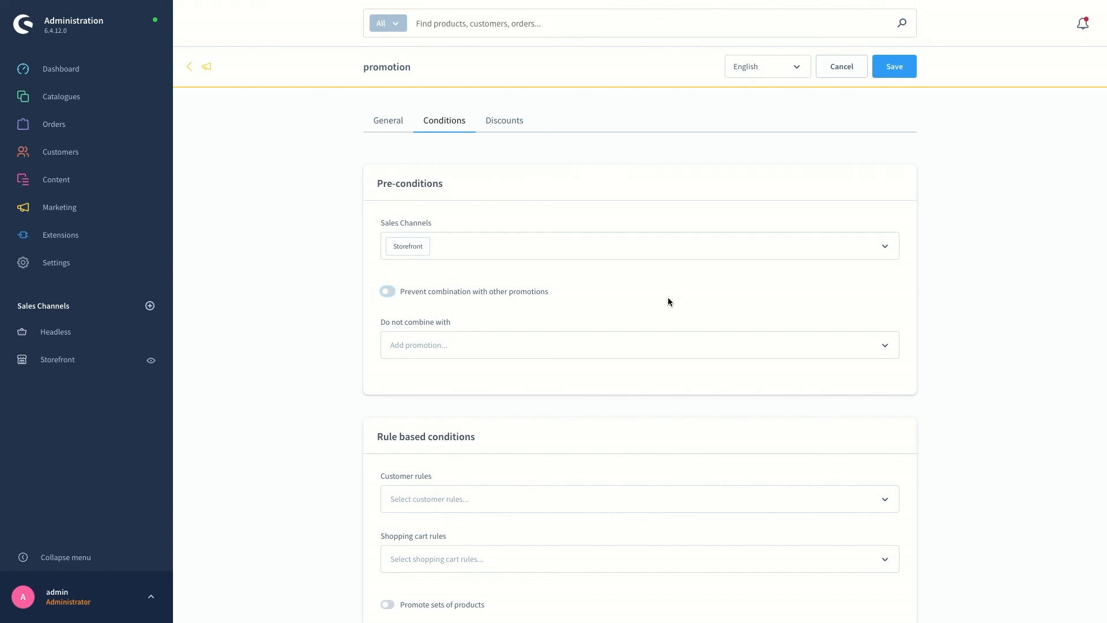
left_click(514, 352)
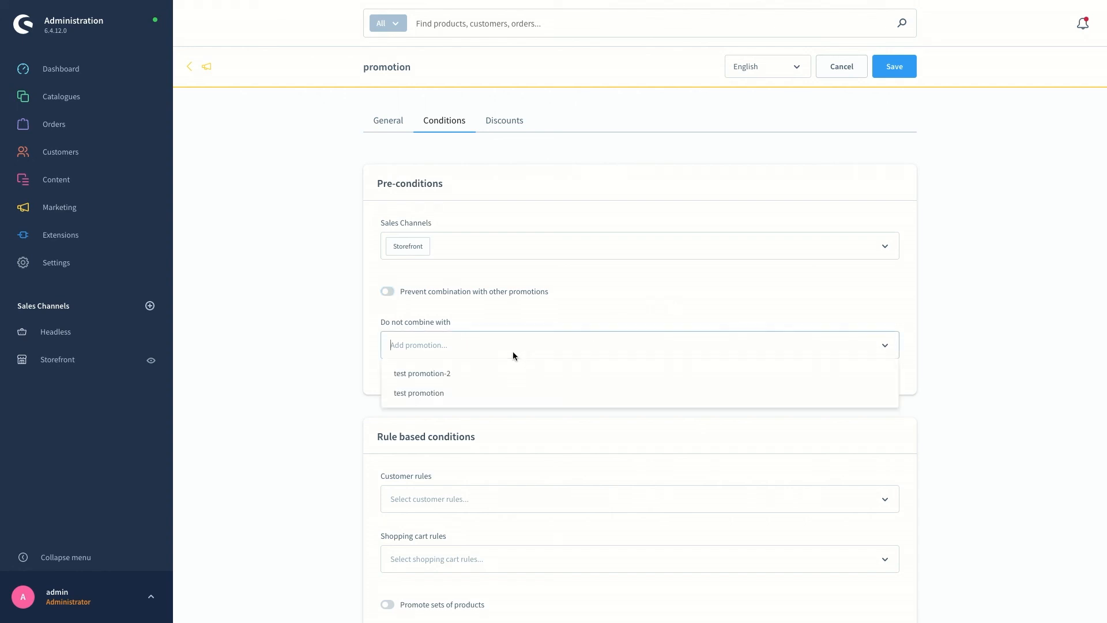
left_click(429, 397)
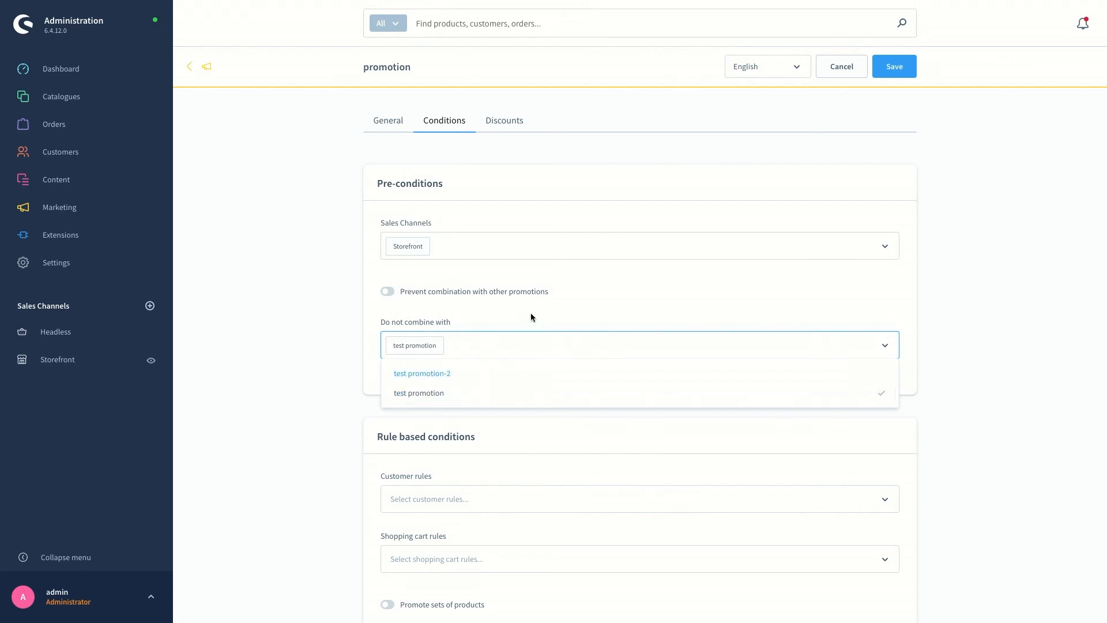
left_click(592, 294)
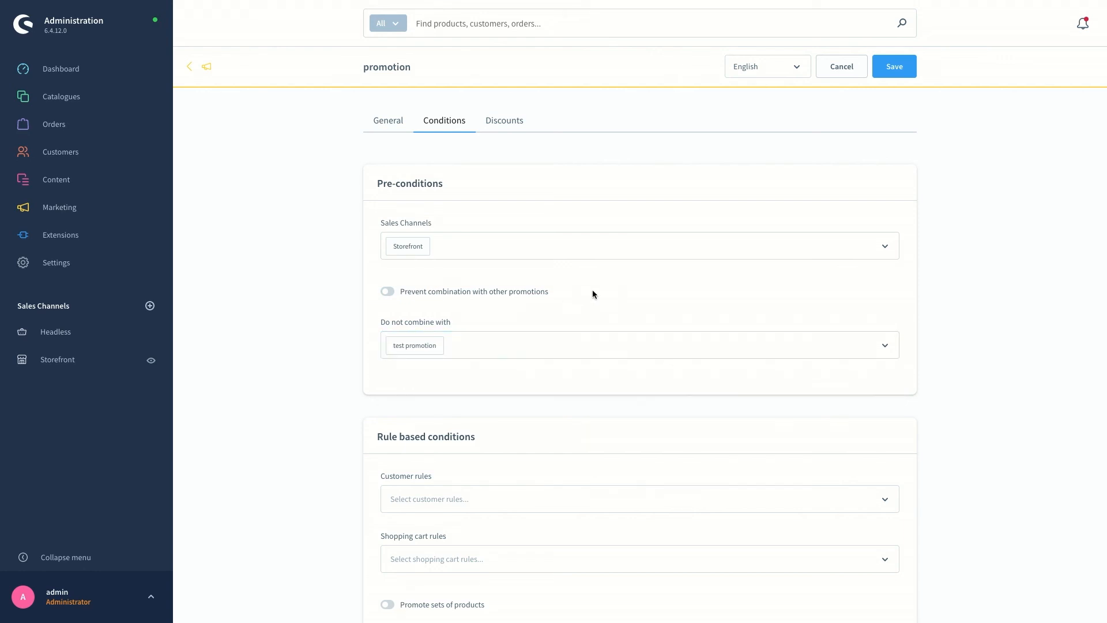
Examine the available customer rules, shopping cart rules and order rules in the promotion's rule based conditions without selecting any.
scroll(627, 349, "down", 3)
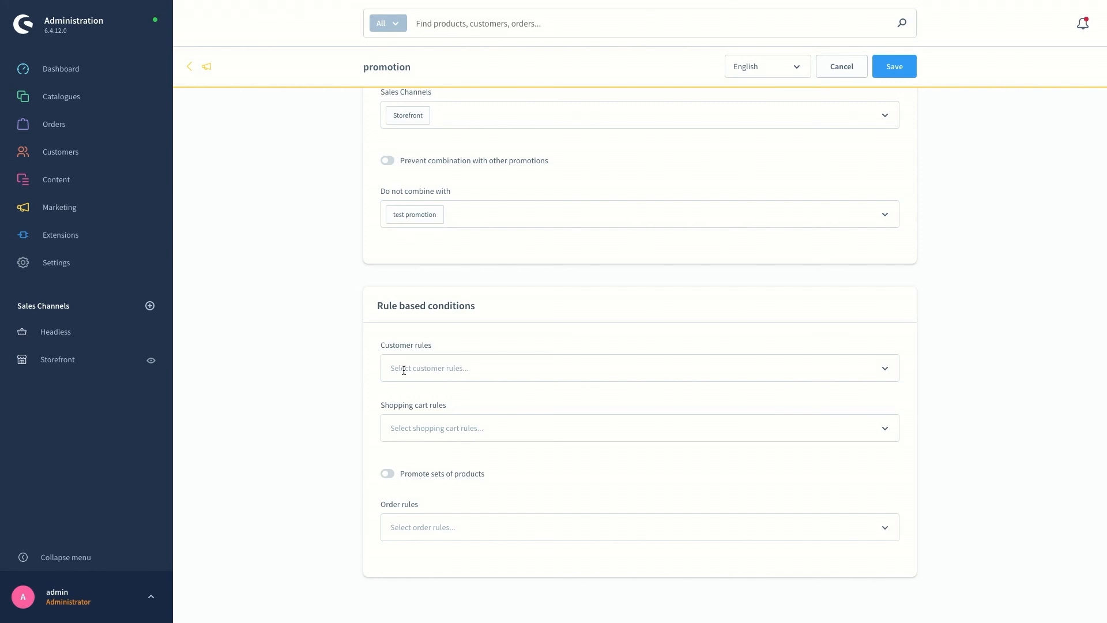
left_click(433, 368)
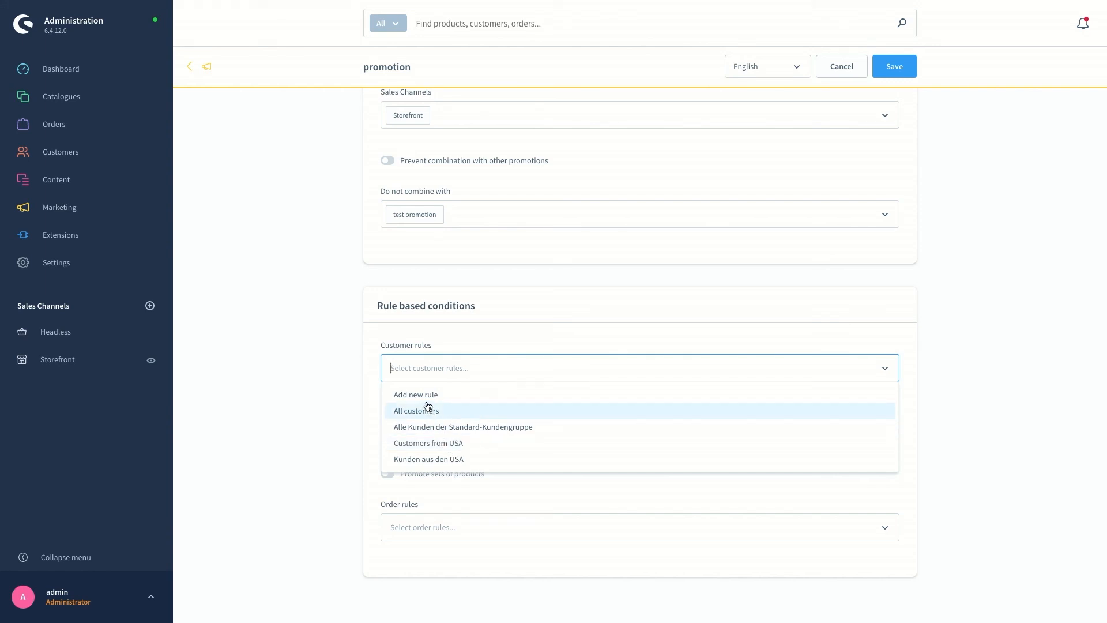
left_click(966, 392)
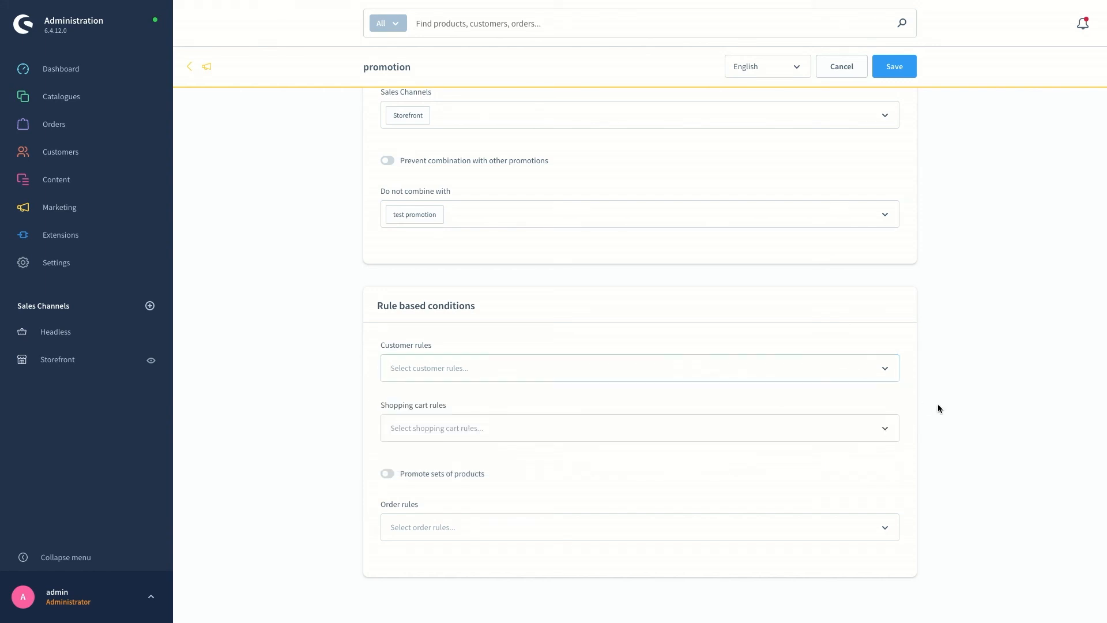
left_click(456, 428)
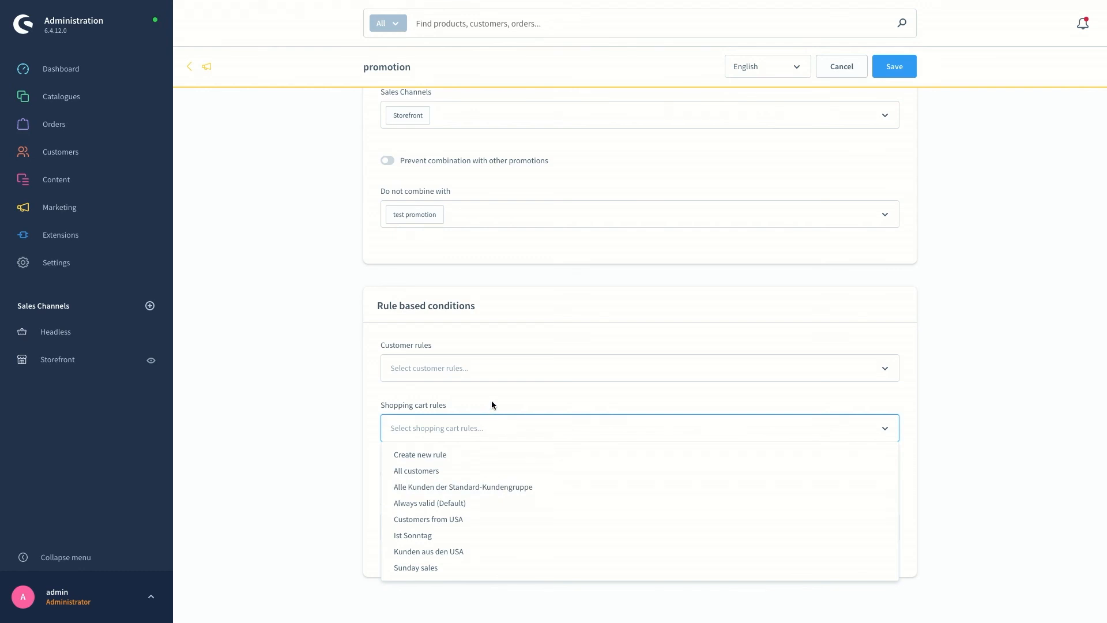
left_click(949, 428)
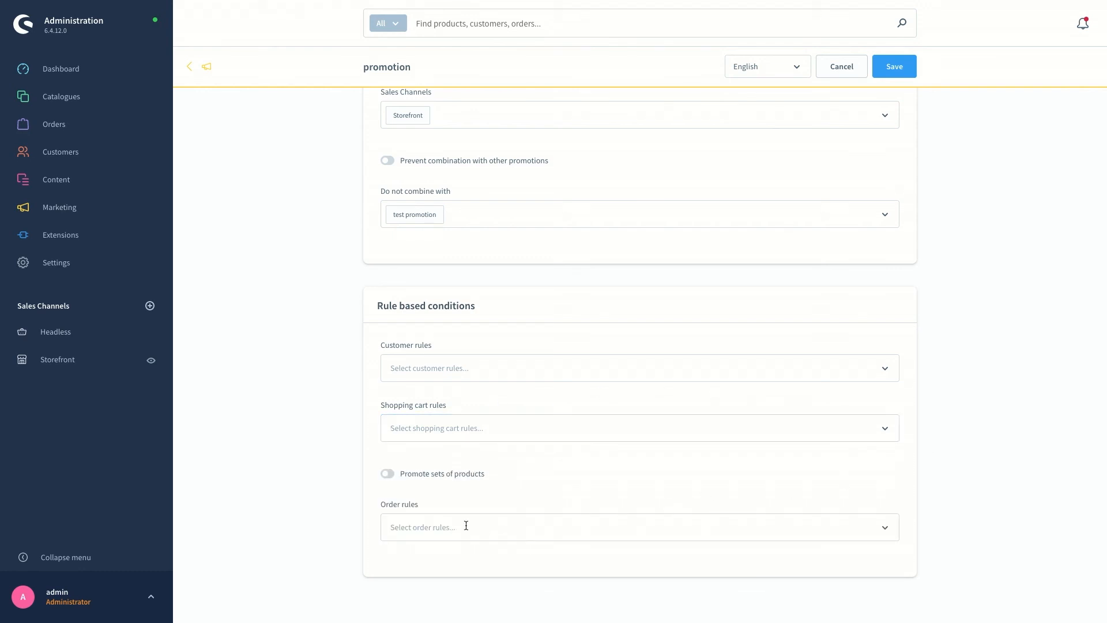
left_click(424, 522)
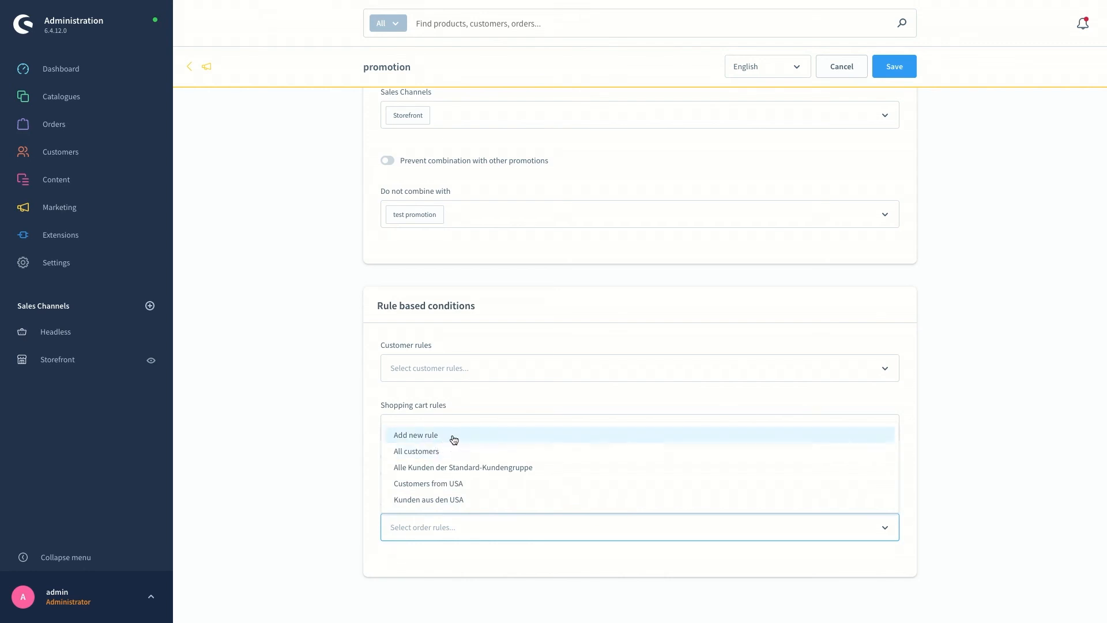
left_click(946, 442)
Add a discount to the promotion that applies to the cart, with type Percentage and a value of 10 %.
scroll(870, 413, "up", 3)
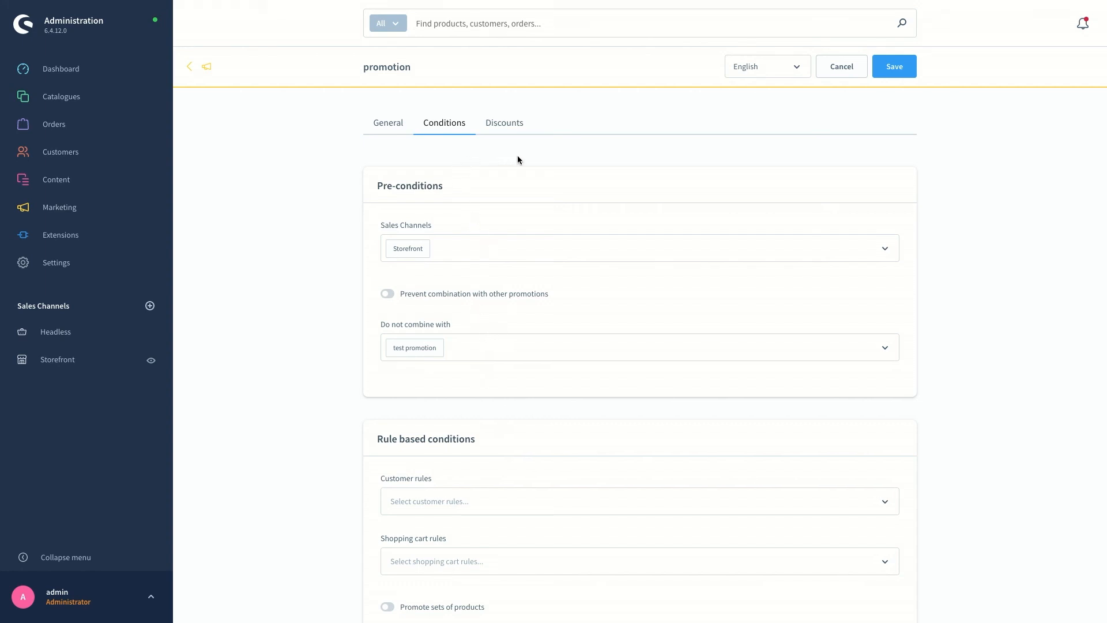
left_click(513, 137)
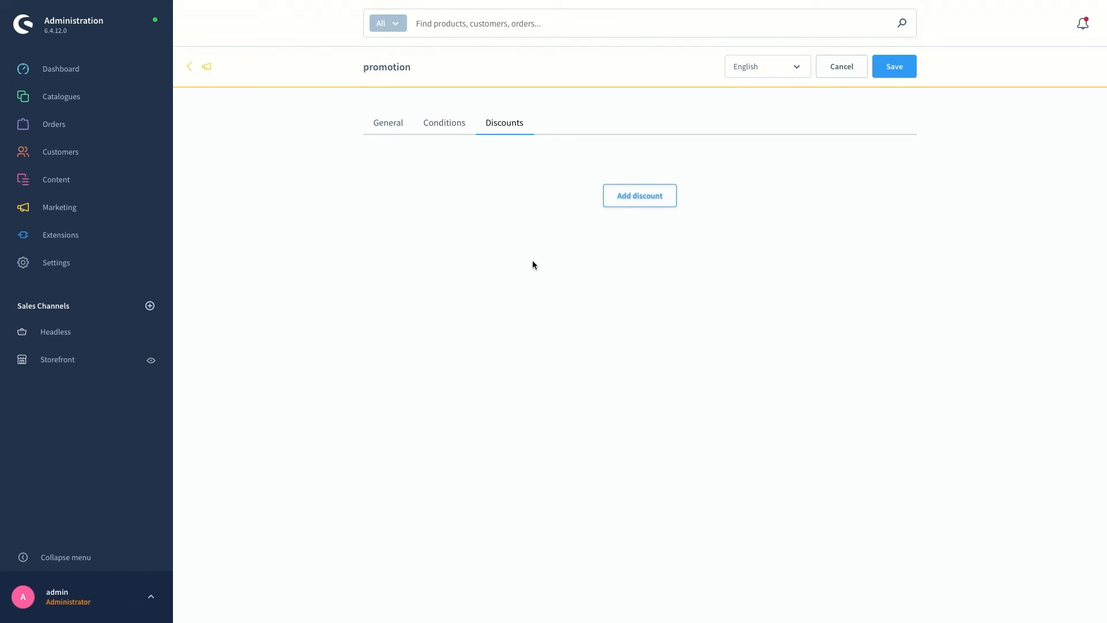
left_click(630, 204)
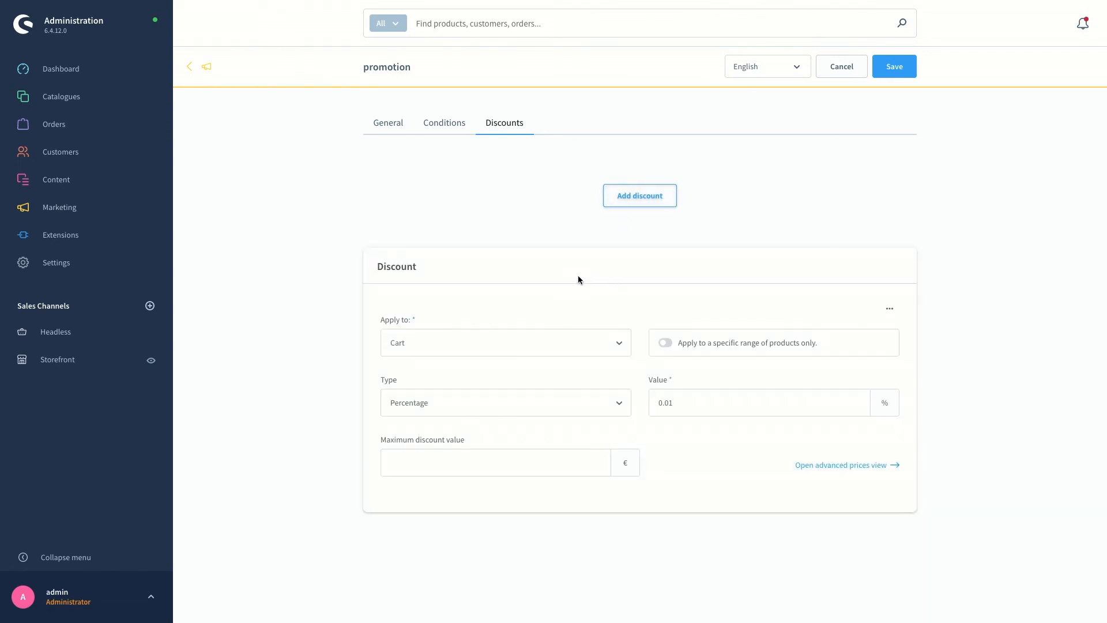
left_click(426, 348)
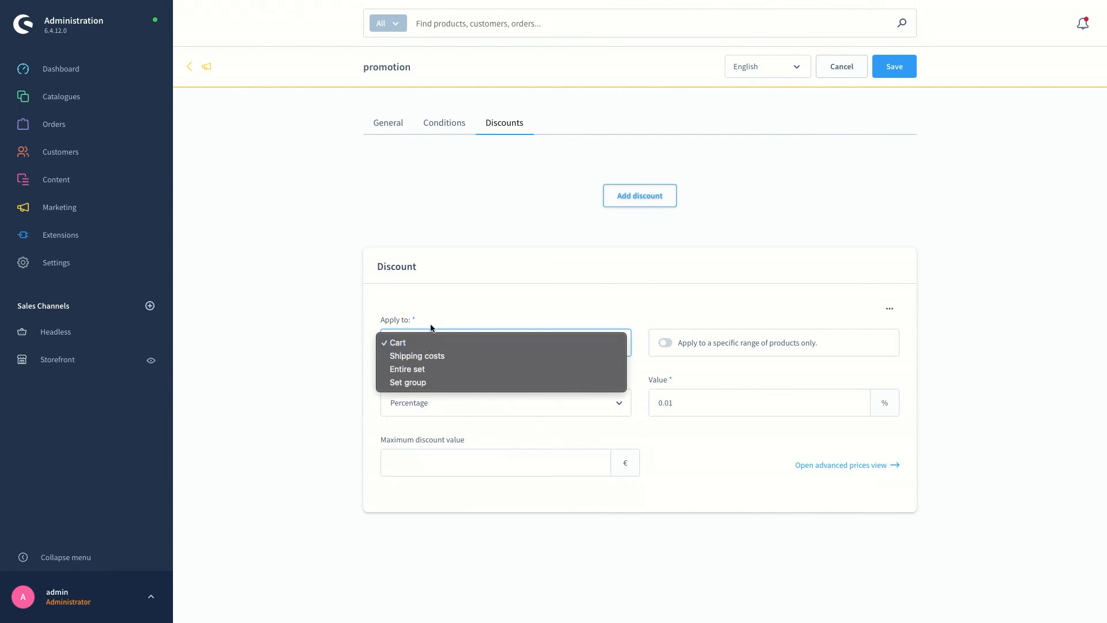
left_click(449, 308)
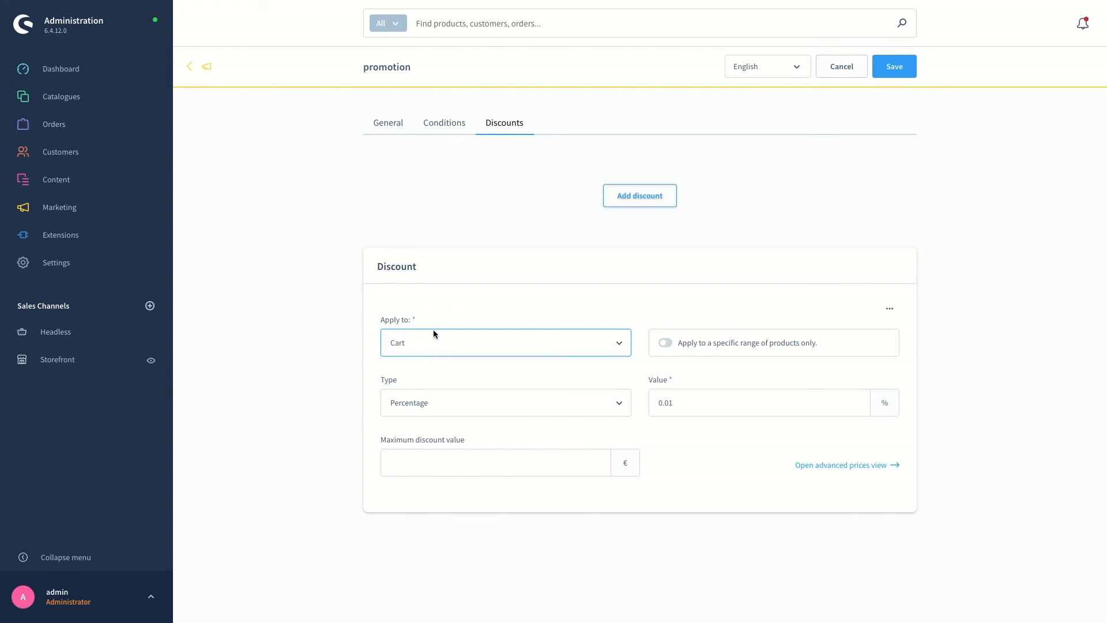
left_click(416, 406)
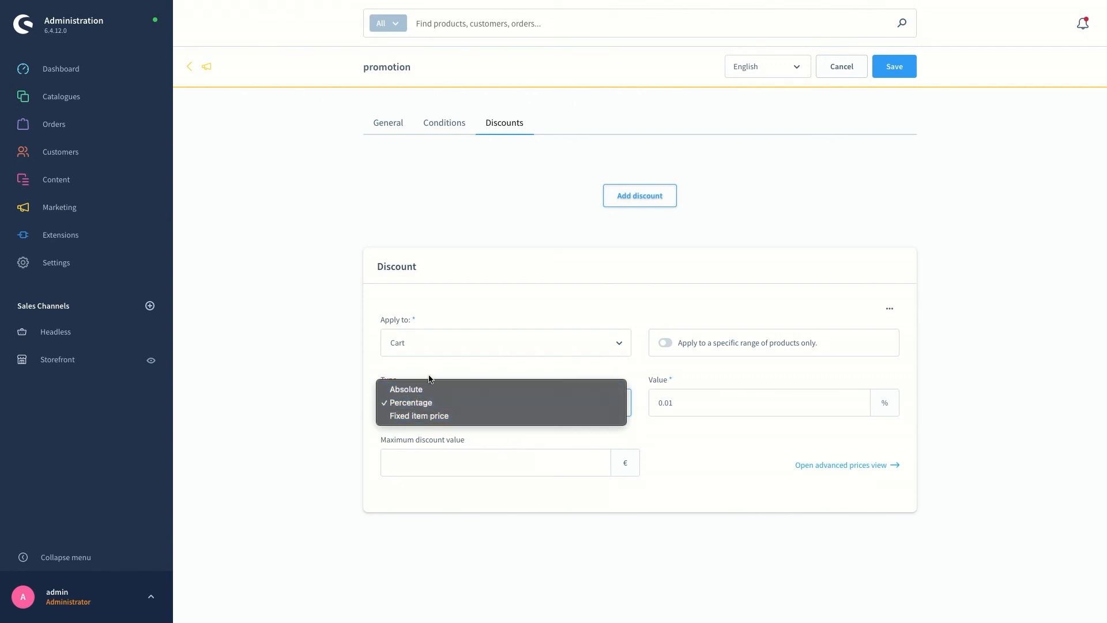
left_click(412, 405)
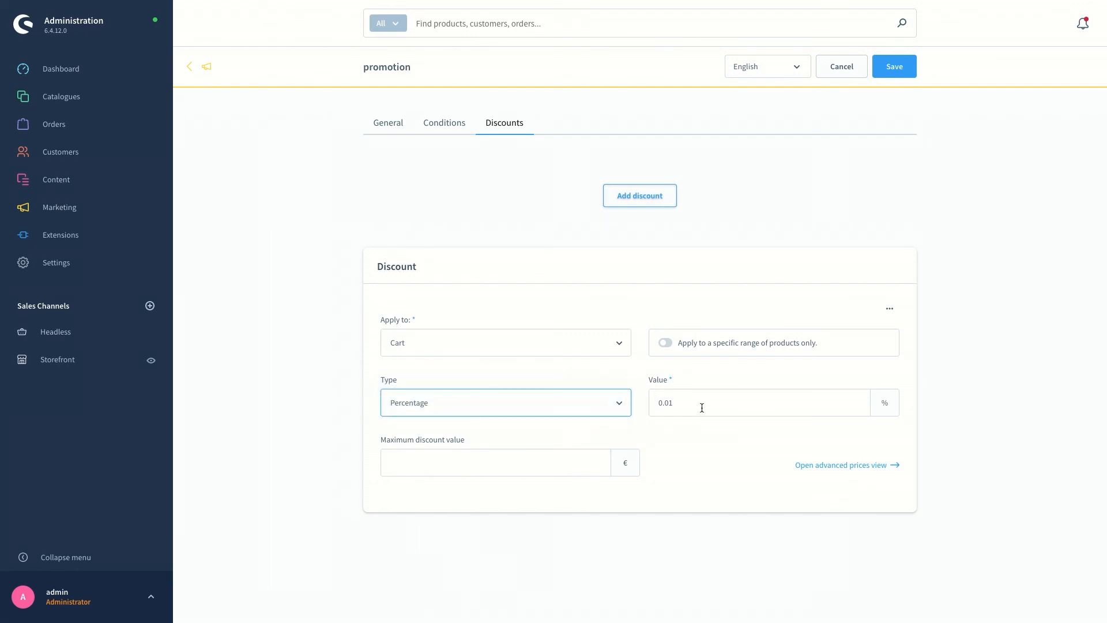
left_click_drag(701, 408, 641, 406)
type("10")
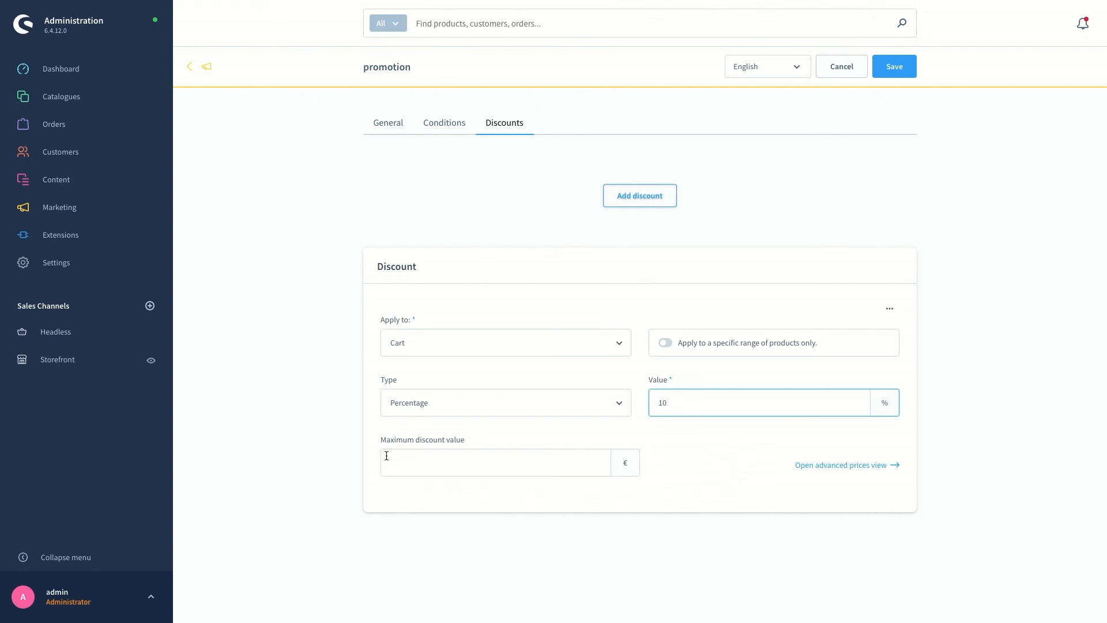
left_click(425, 483)
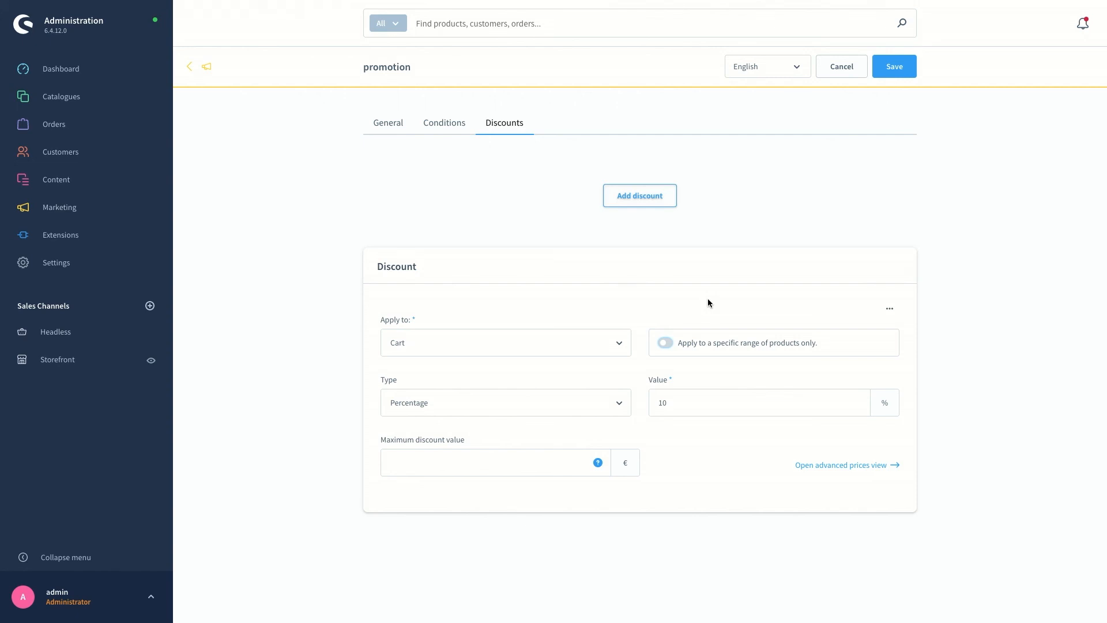
Restrict the discount to a specific range of products, review the product rules without assigning any, and apply it to "1. item".
left_click(665, 345)
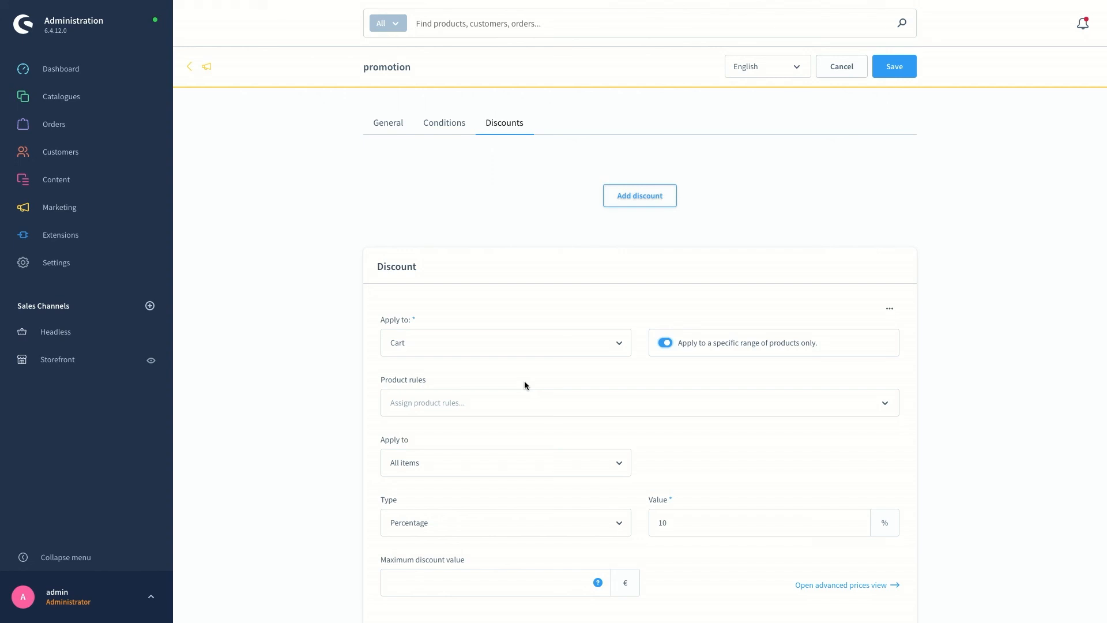
left_click(466, 403)
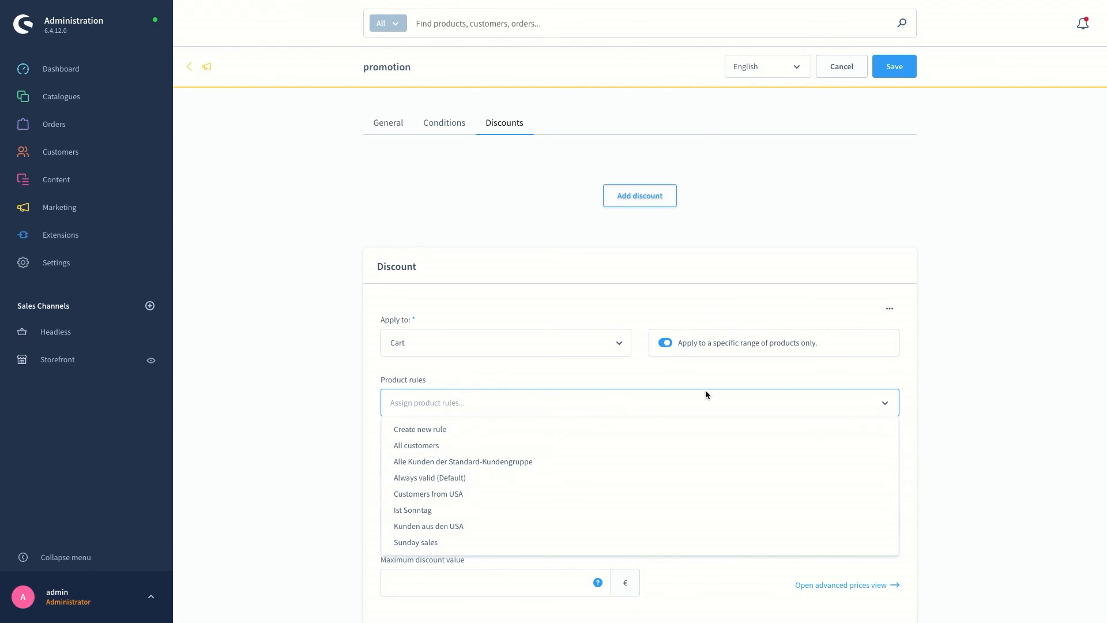
left_click(963, 429)
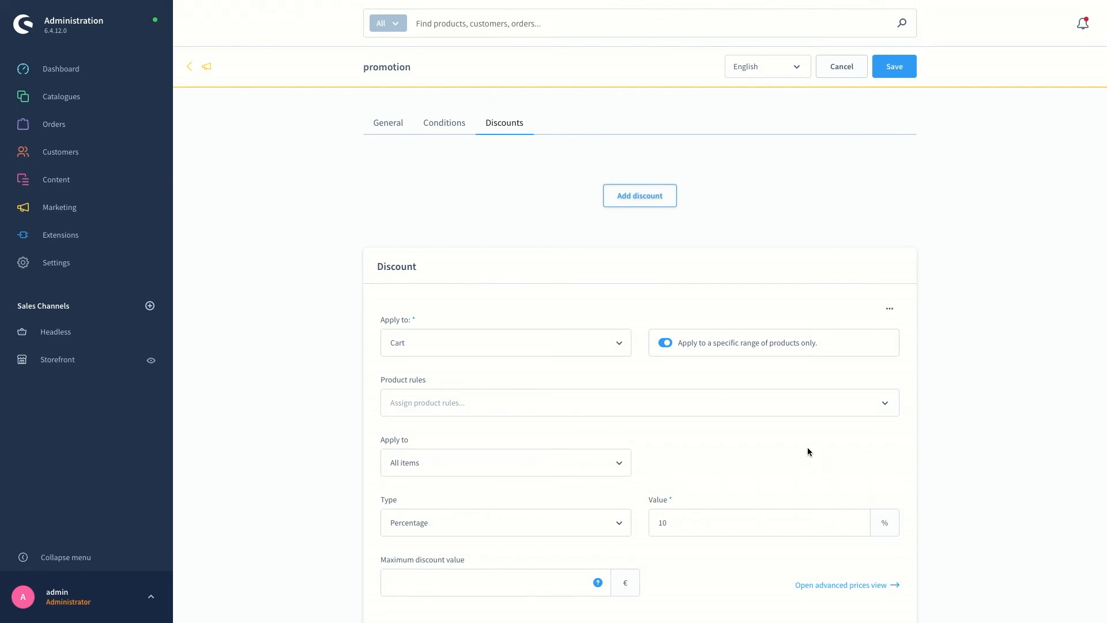
scroll(704, 402, "down", 1)
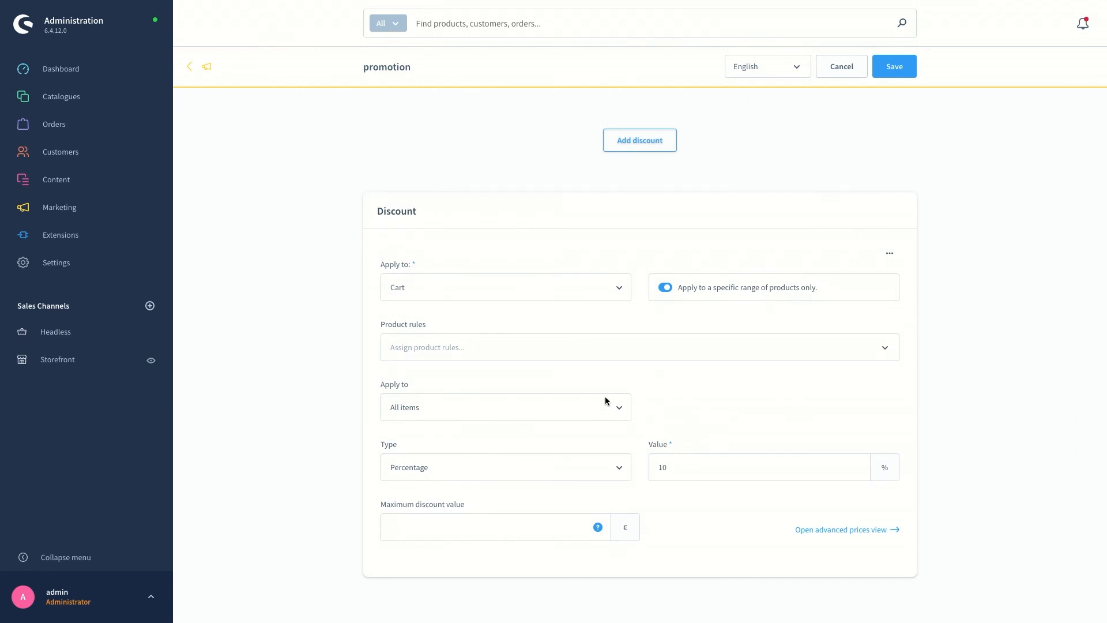
left_click(615, 407)
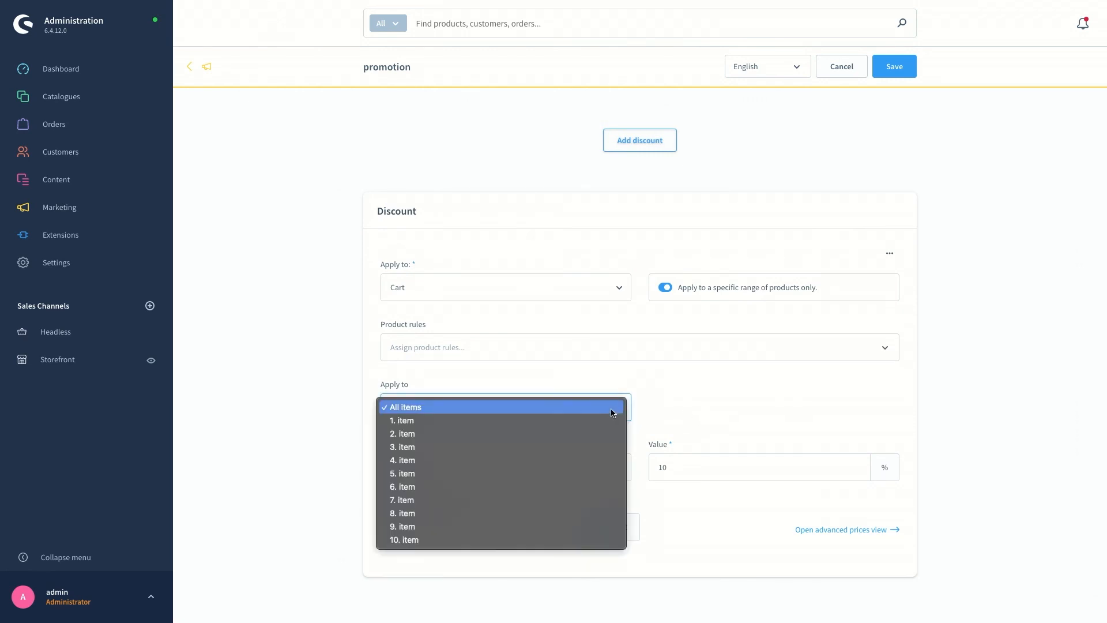
left_click(545, 425)
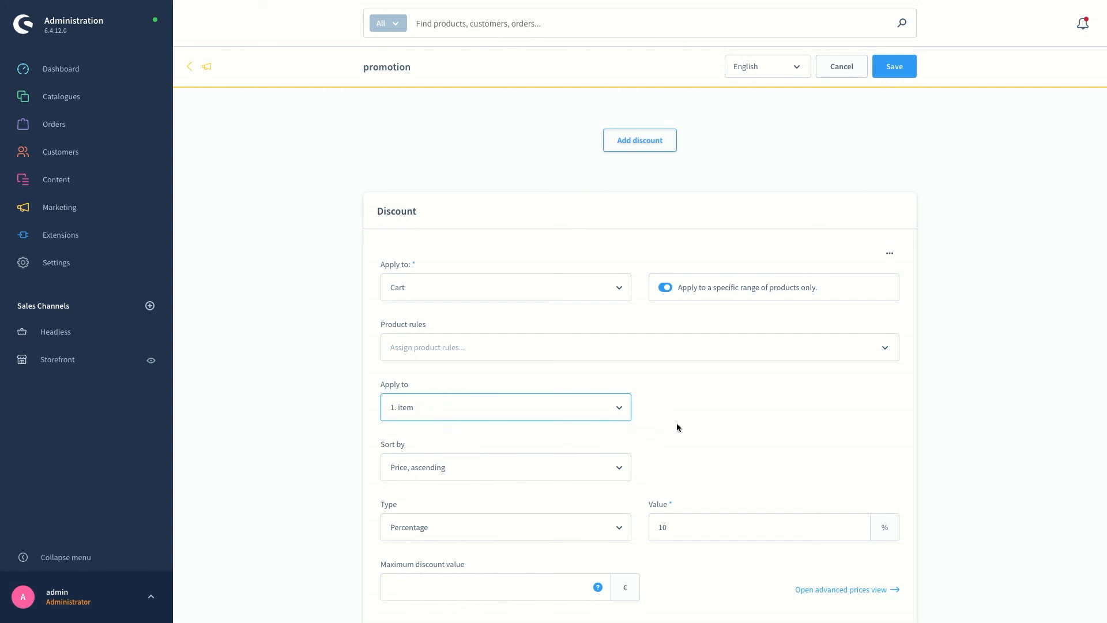
Examine the discount's available types and its advanced prices per currency, leaving both as they are.
scroll(697, 429, "down", 1)
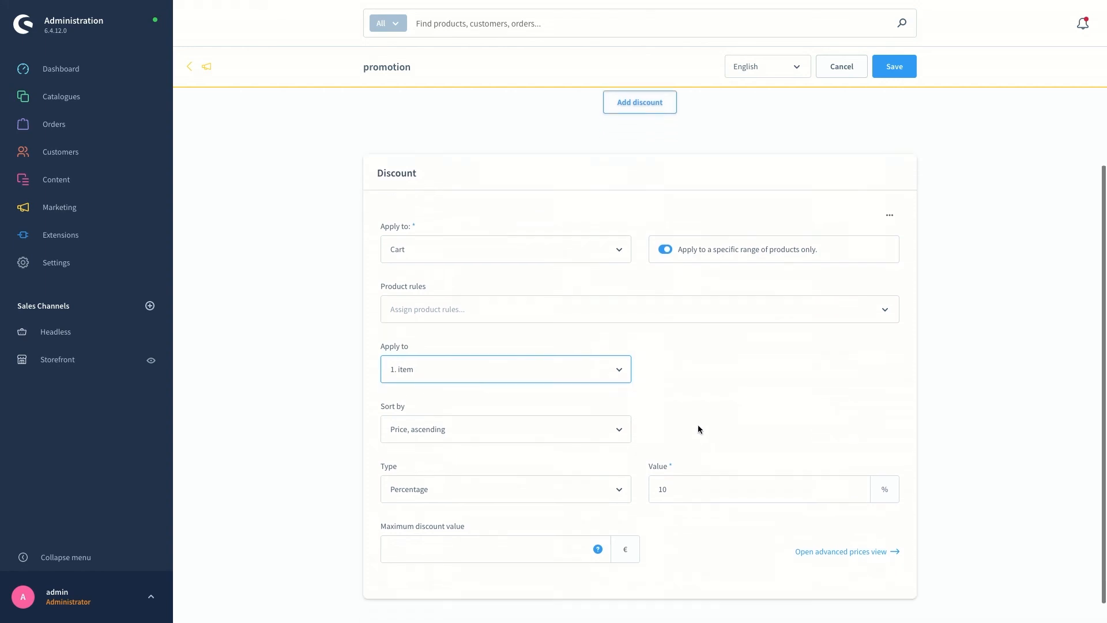
left_click(419, 487)
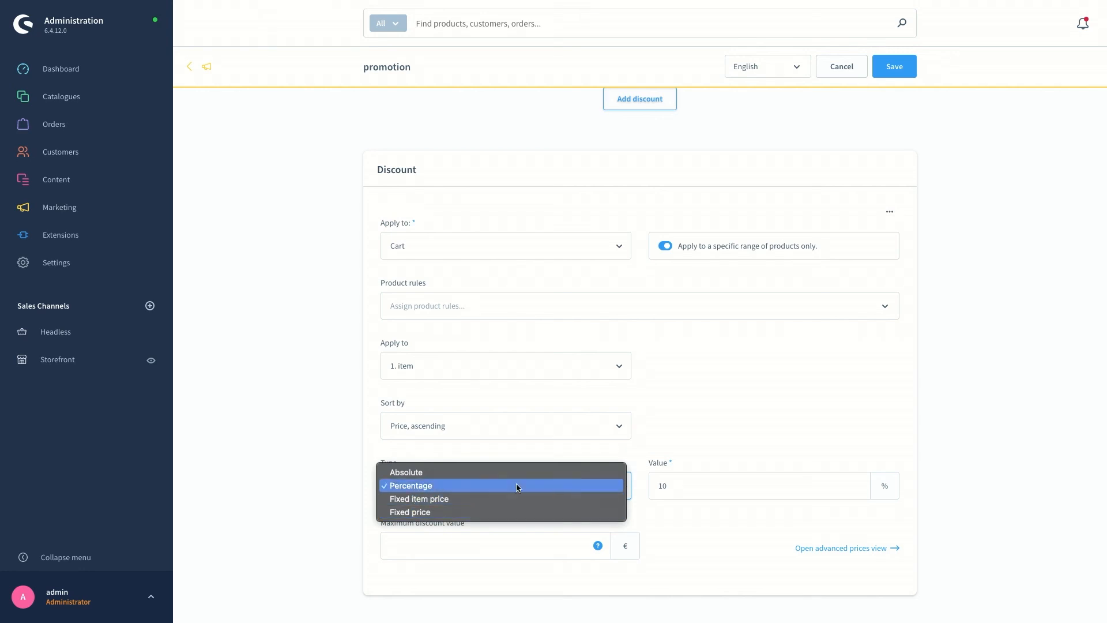
left_click(724, 433)
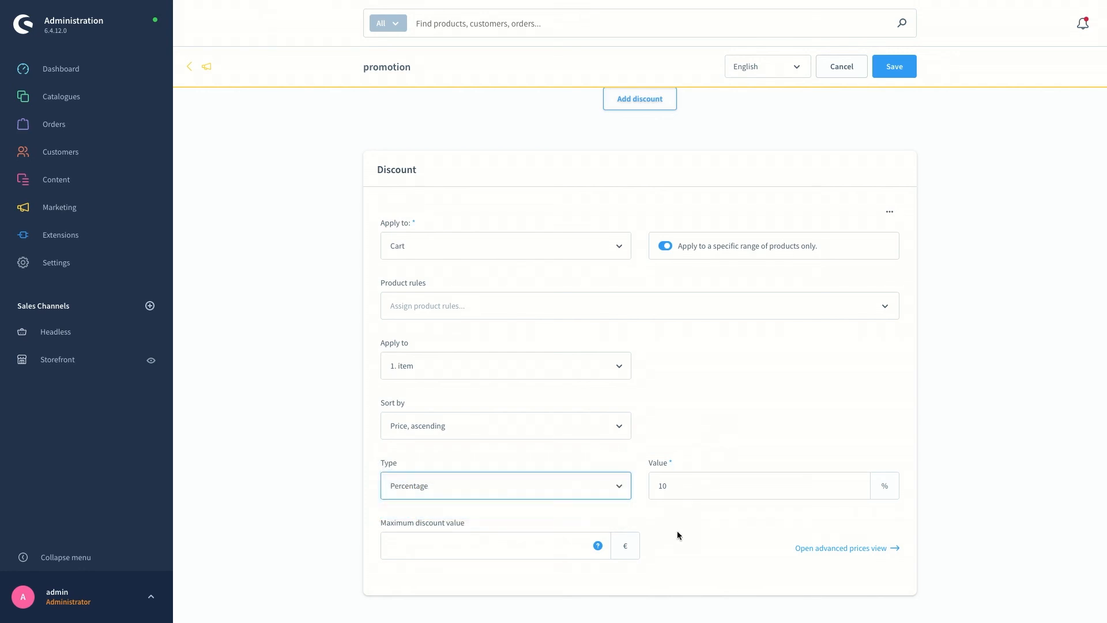
scroll(677, 530, "down", 1)
scroll(677, 530, "down", 1)
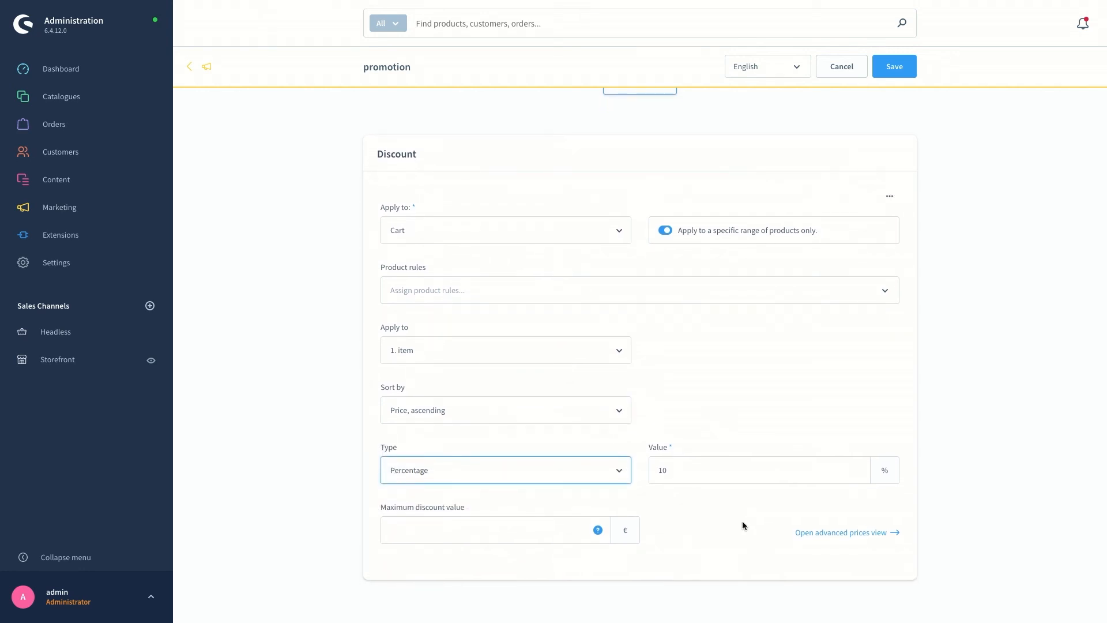
left_click(826, 534)
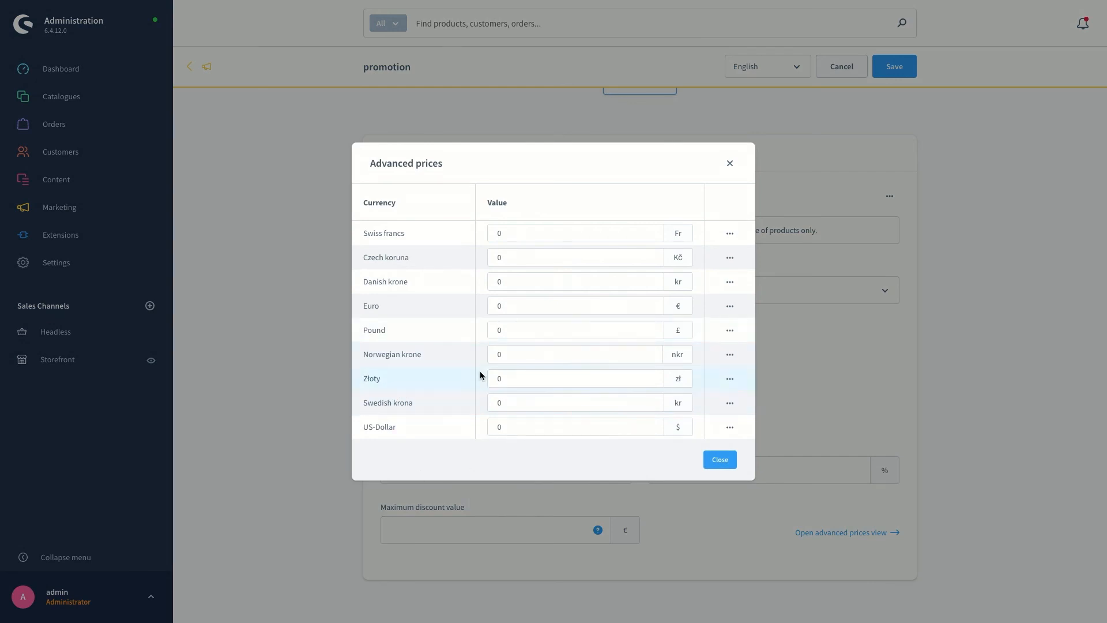
left_click(720, 461)
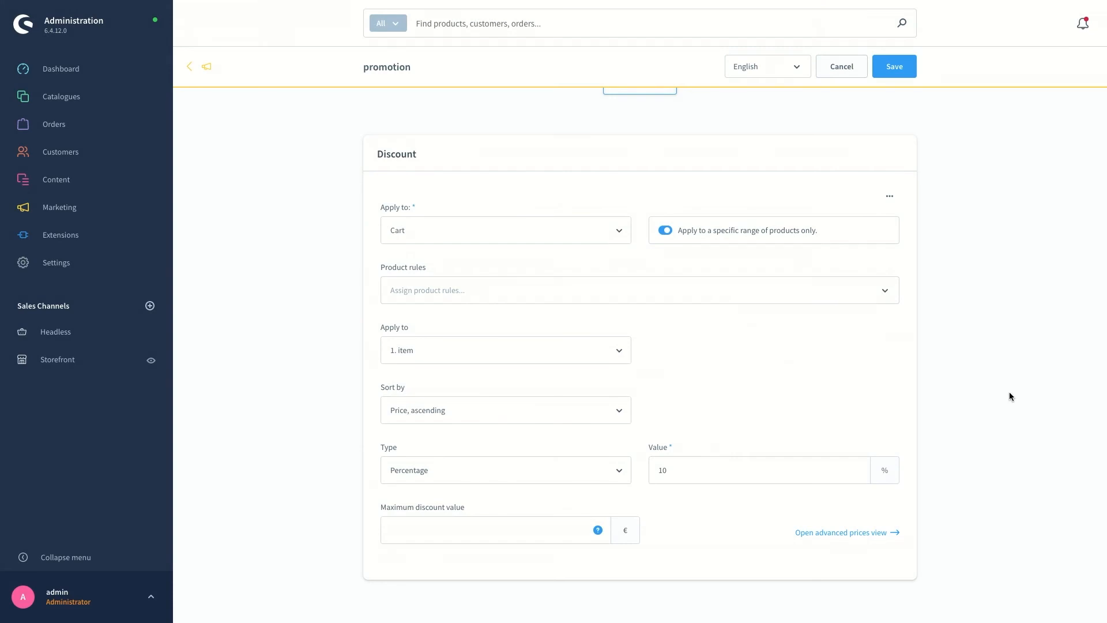